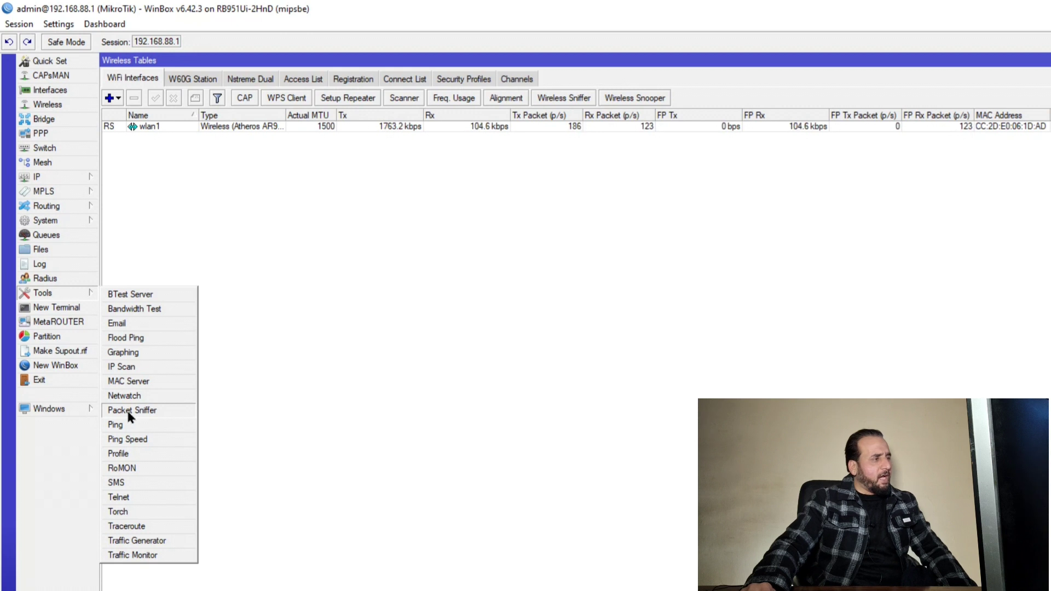
Open Packet Sniffer settings on the General tab and focus the empty File Name field
{"action": "left_click", "coordinate": [129, 415]}
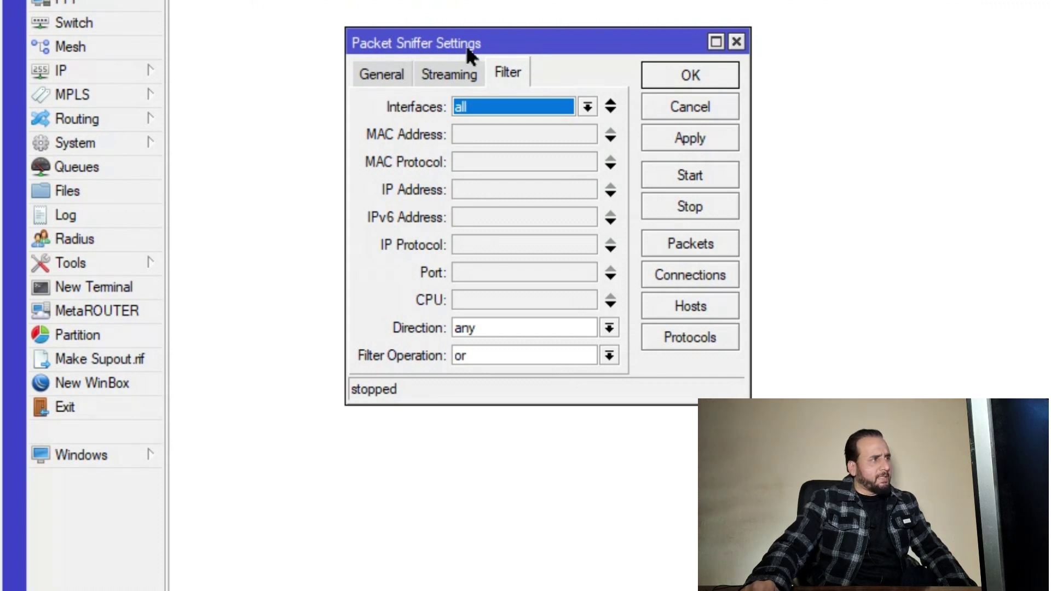
{"action": "left_click", "coordinate": [375, 78]}
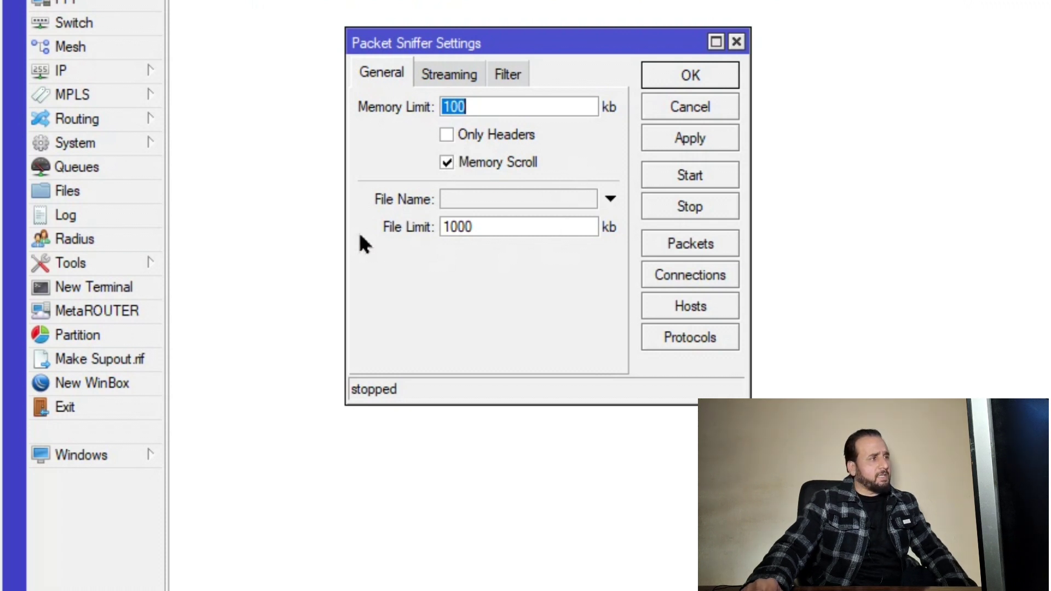
{"action": "left_click", "coordinate": [446, 200]}
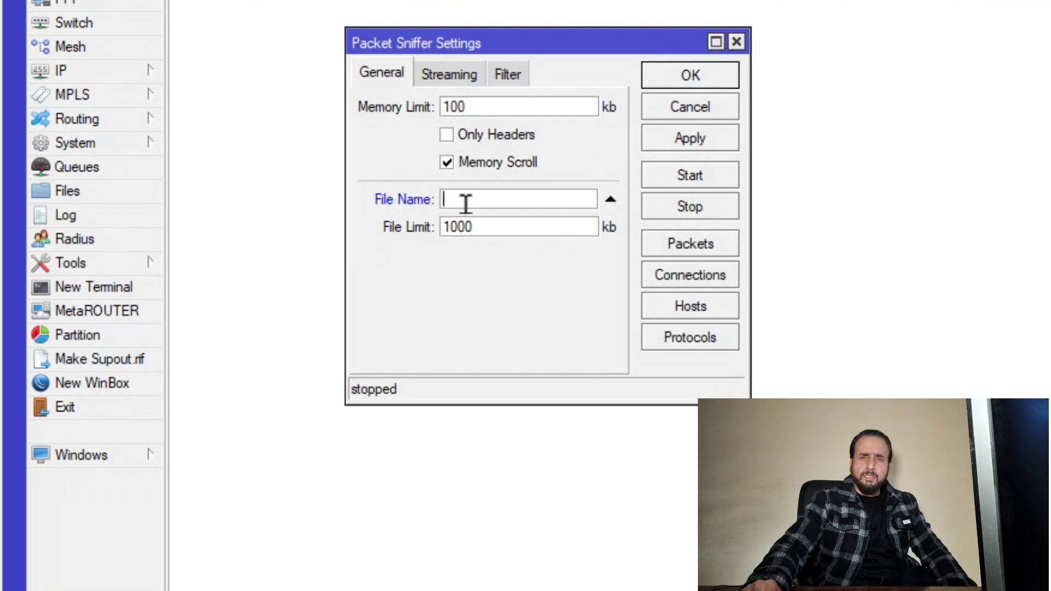
{"action": "left_click", "coordinate": [84, 192]}
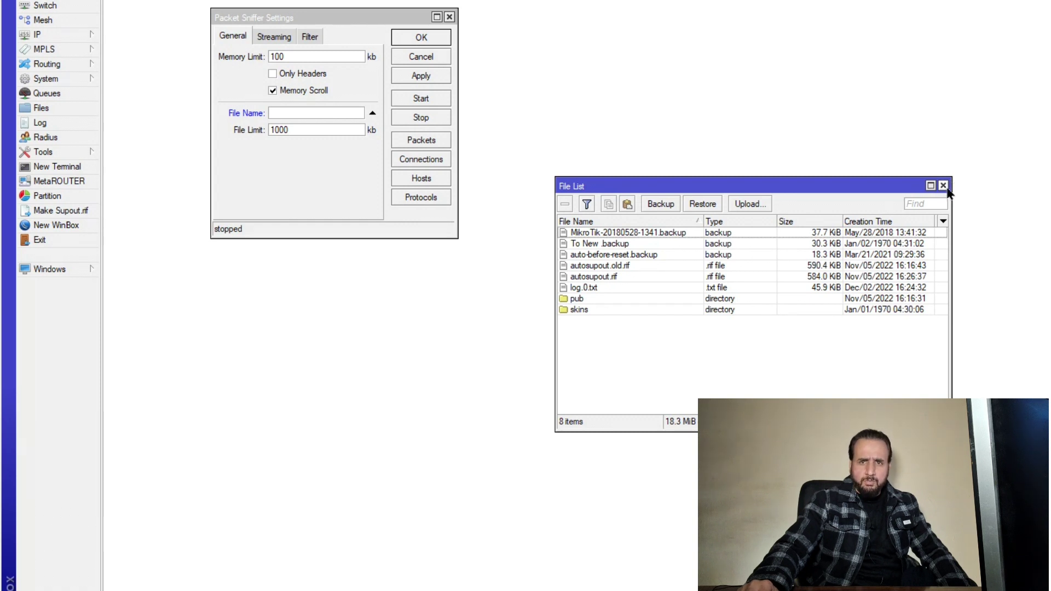
{"action": "left_click", "coordinate": [943, 186]}
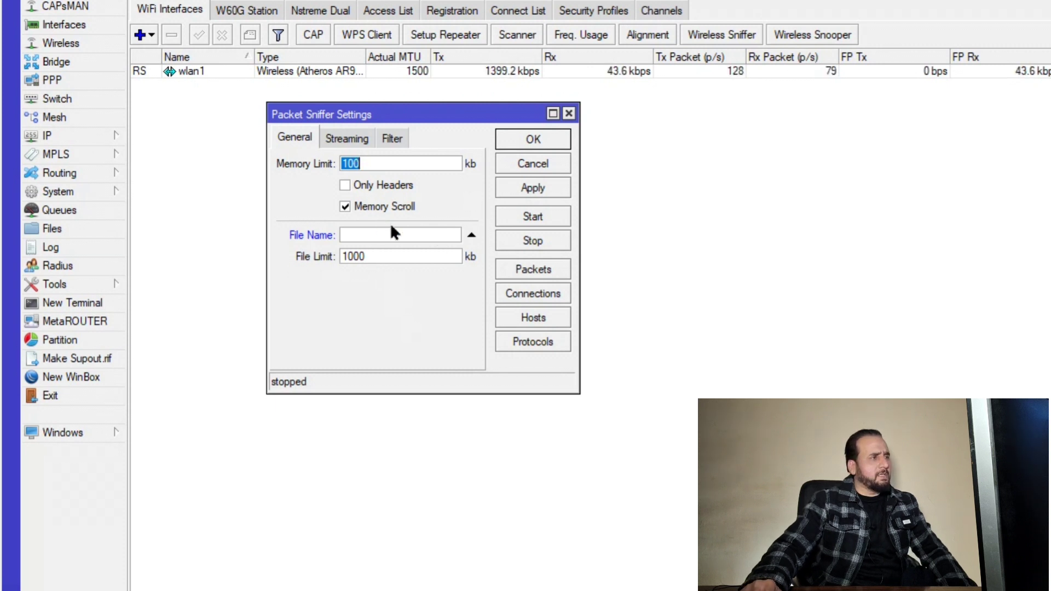
Check the Streaming tab: streaming on to server 192.168.88.177 with Filter Stream enabled
{"action": "left_click", "coordinate": [472, 235]}
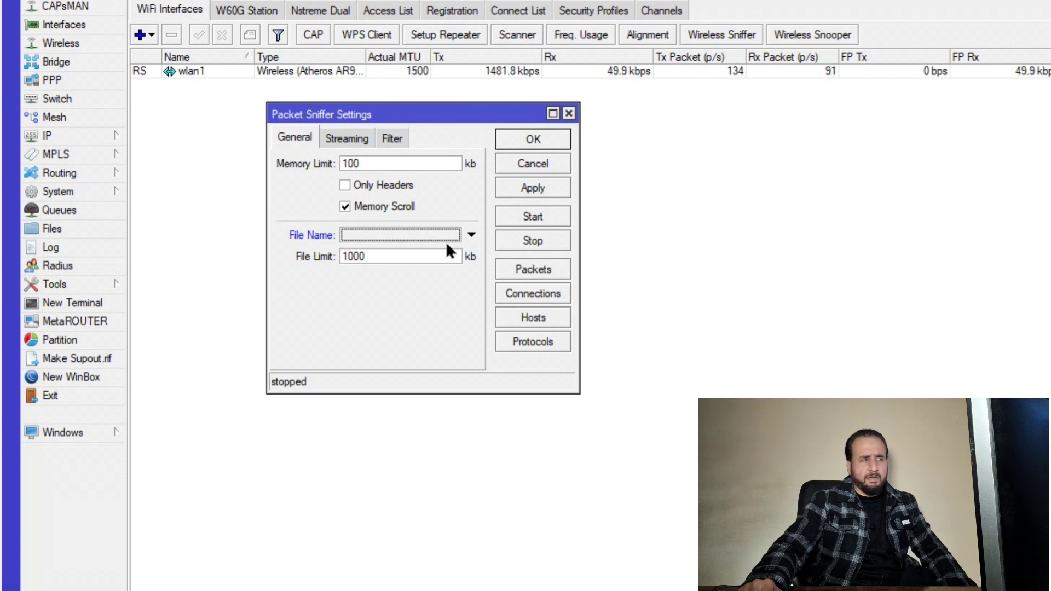
{"action": "left_click", "coordinate": [346, 142]}
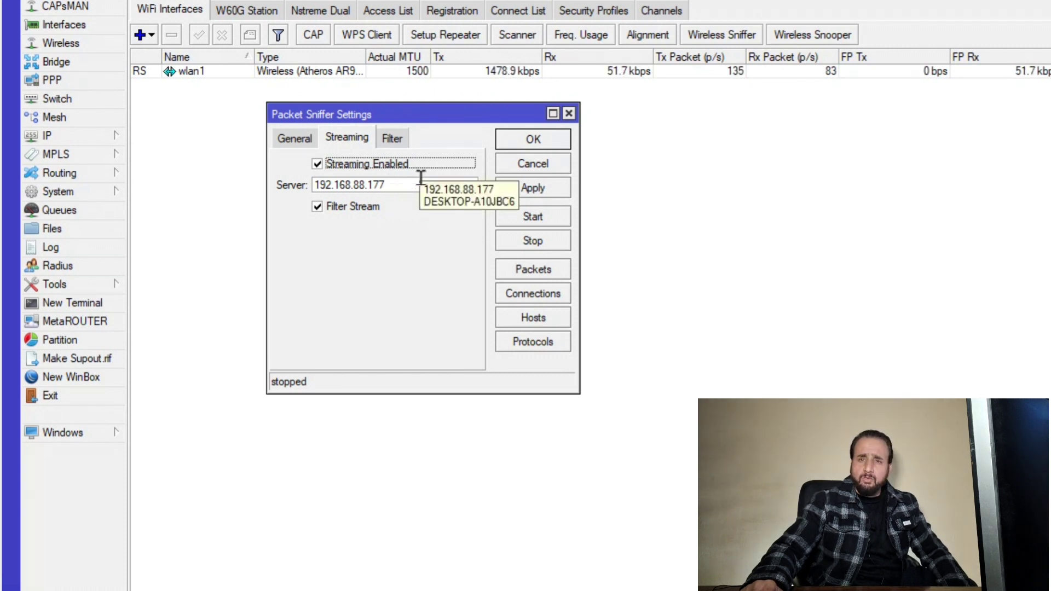
{"action": "left_click_drag", "start_coordinate": [386, 185], "coordinate": [316, 189]}
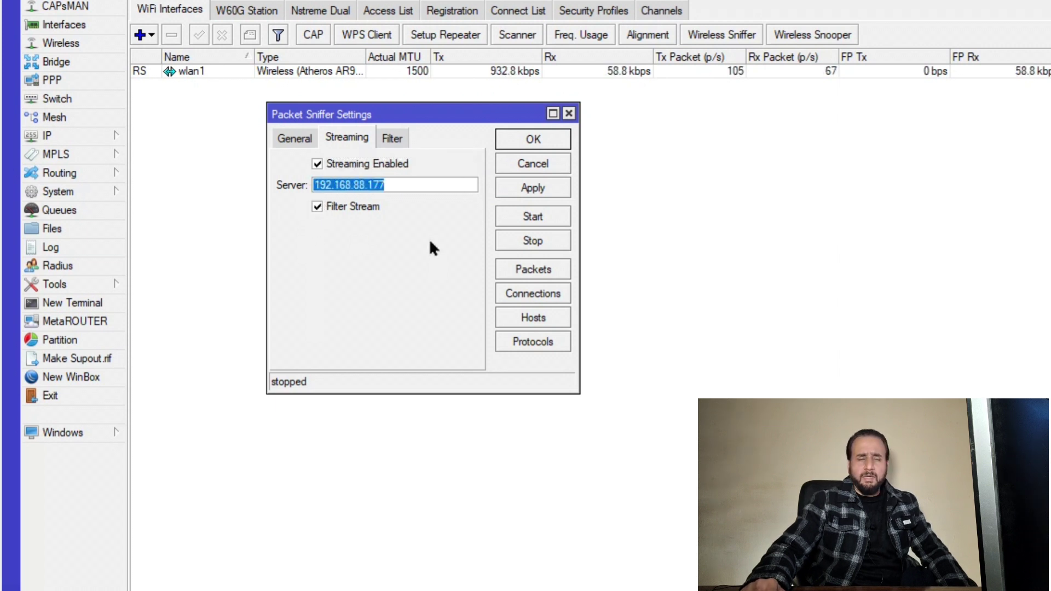
On the sniffer's Filter tab, keep Interfaces set to all
{"action": "left_click", "coordinate": [398, 140]}
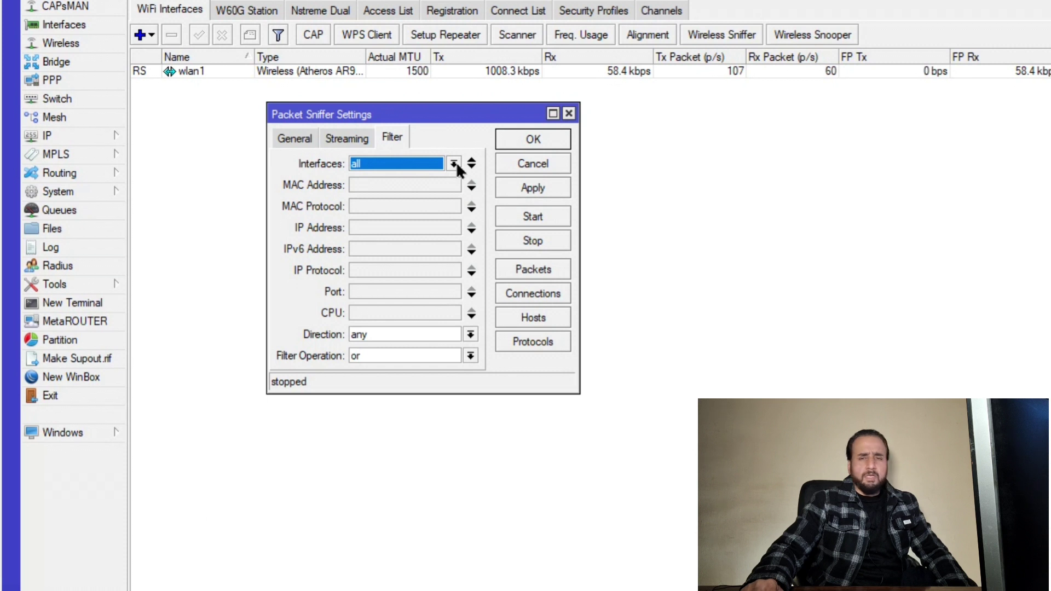
{"action": "left_click", "coordinate": [454, 164]}
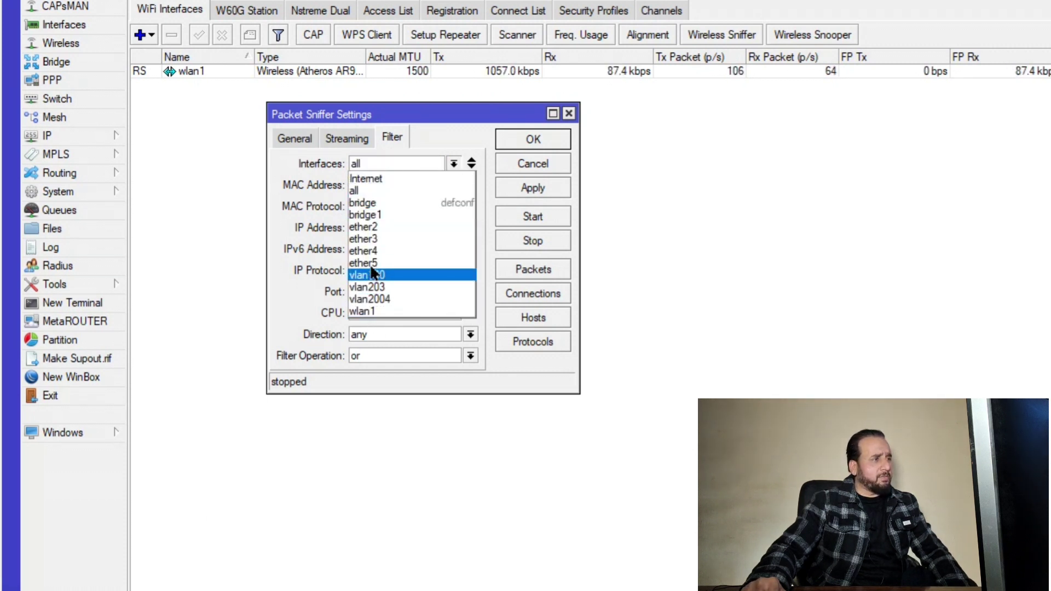
{"action": "left_click", "coordinate": [368, 192]}
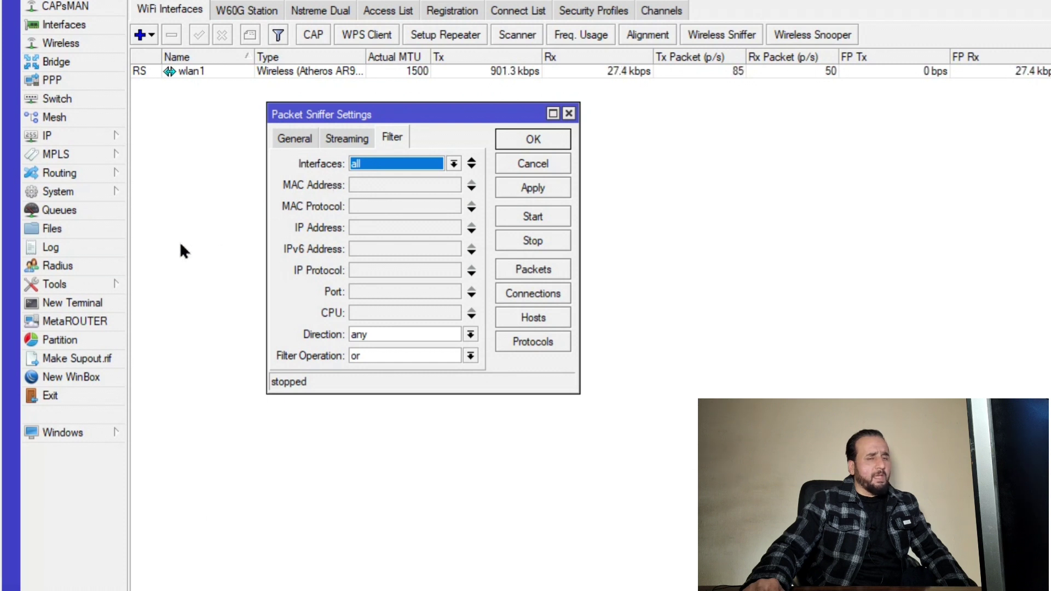
Try the IP Protocol filter, clear it again, and open the MAC Protocol list
{"action": "left_click", "coordinate": [357, 271]}
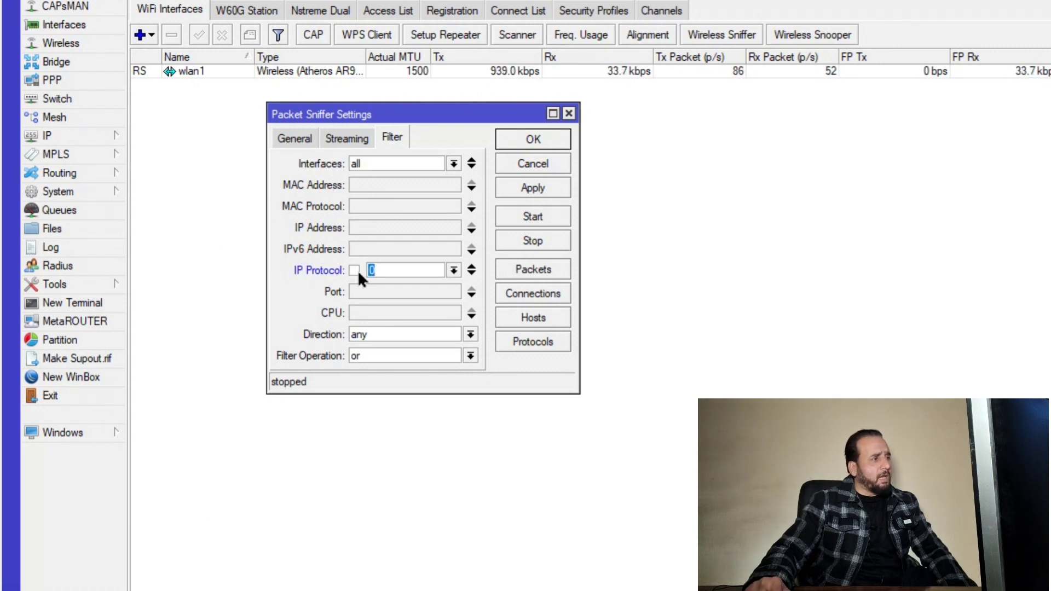
{"action": "left_click", "coordinate": [453, 270]}
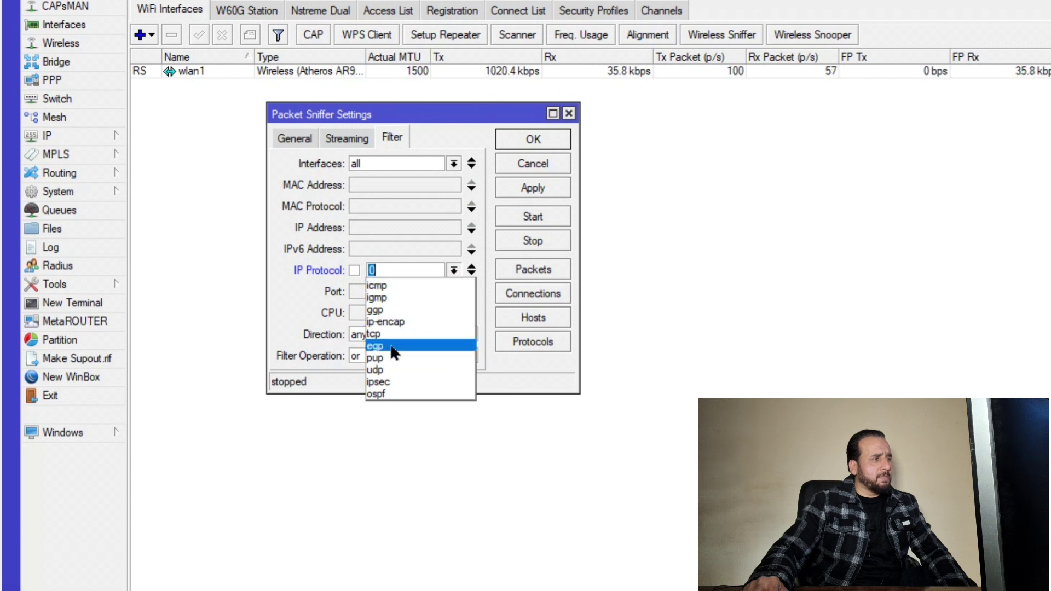
{"action": "left_click", "coordinate": [292, 301]}
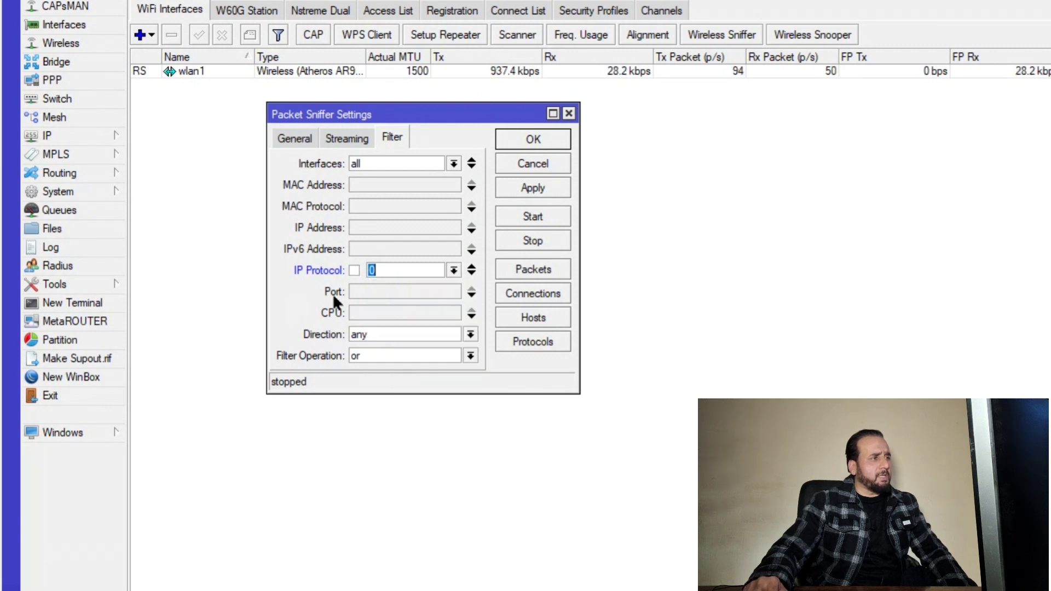
{"action": "left_click", "coordinate": [472, 271]}
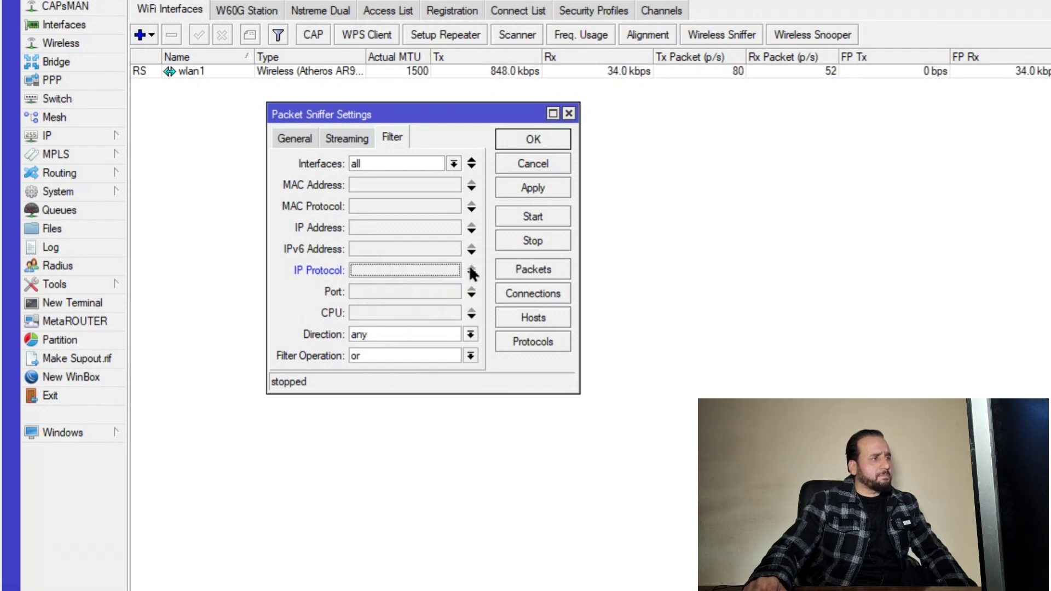
{"action": "left_click", "coordinate": [441, 206]}
{"action": "left_click", "coordinate": [474, 206]}
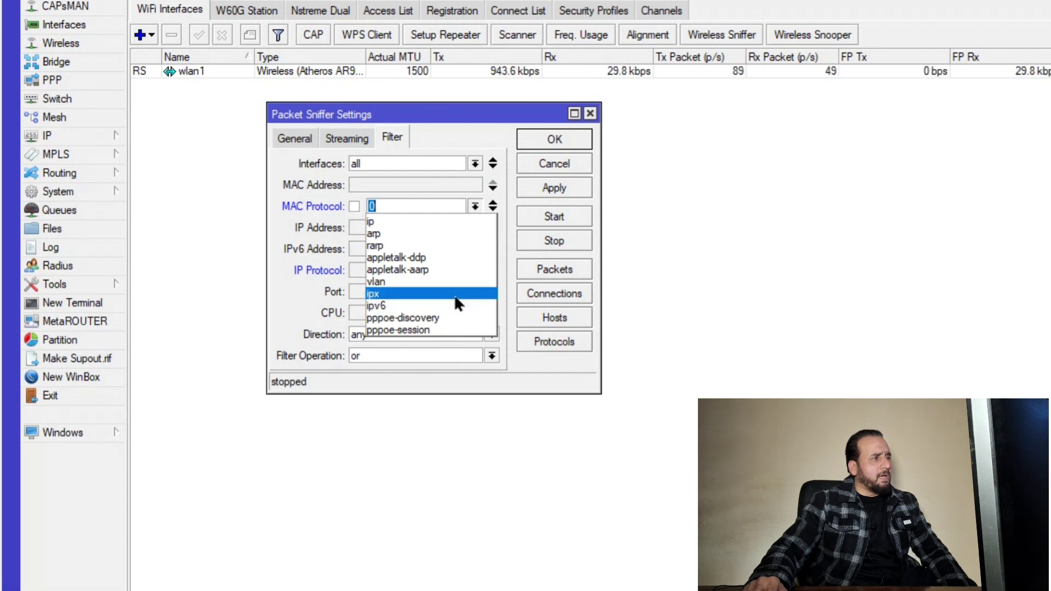
Clear the MAC Protocol filter, keep Direction at any, then apply and close with OK
{"action": "left_click", "coordinate": [285, 224]}
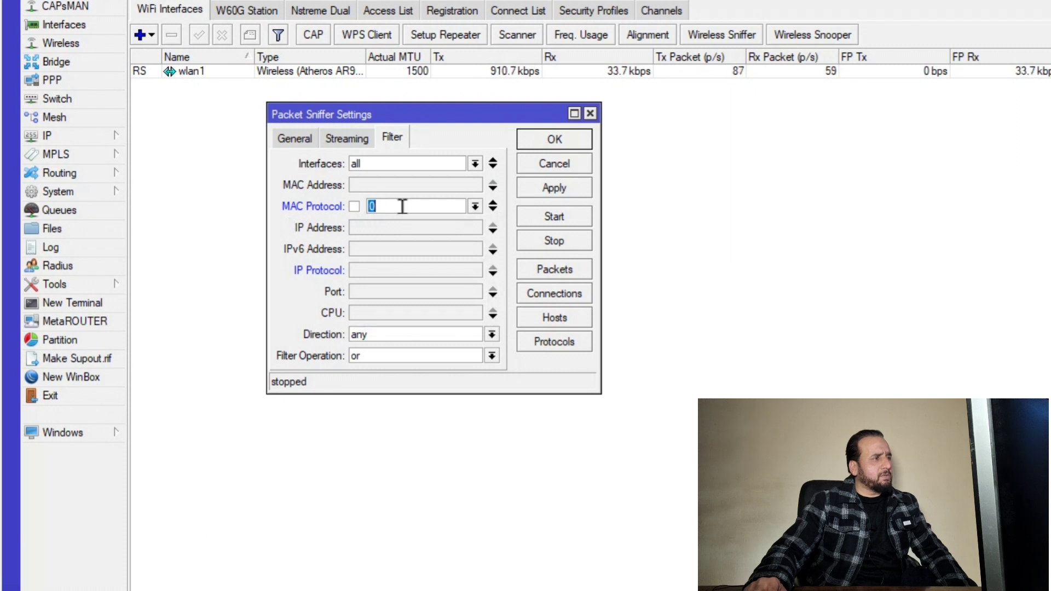
{"action": "left_click", "coordinate": [493, 203]}
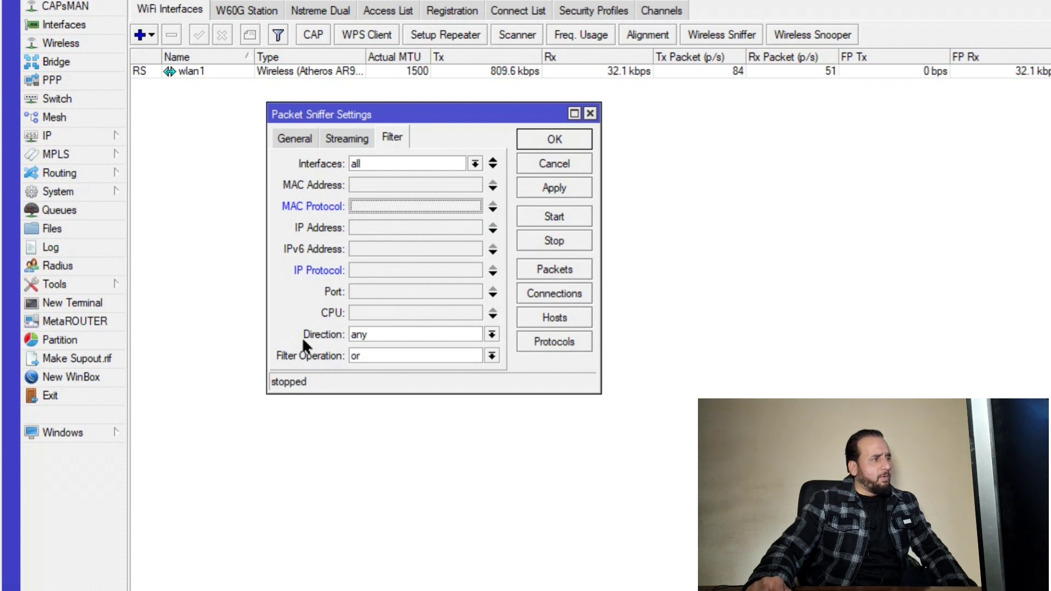
{"action": "left_click", "coordinate": [491, 334]}
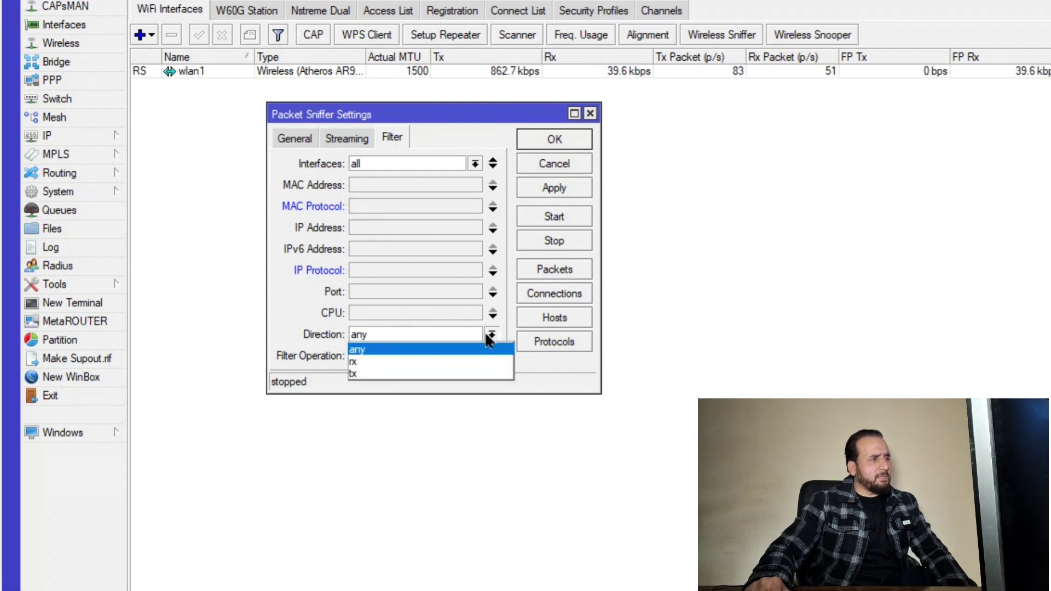
{"action": "left_click", "coordinate": [363, 350]}
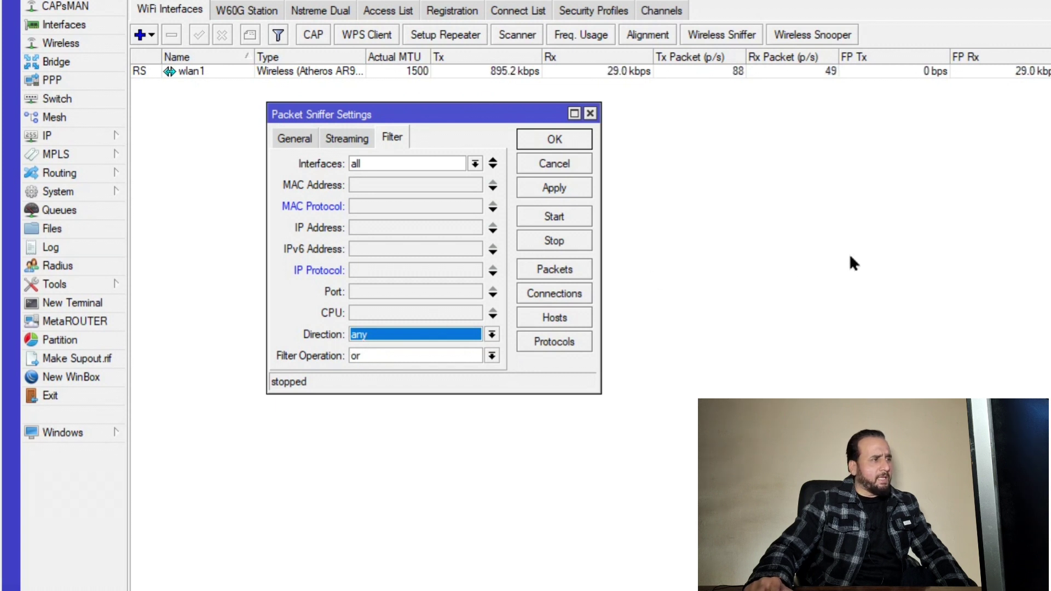
{"action": "left_click", "coordinate": [539, 185]}
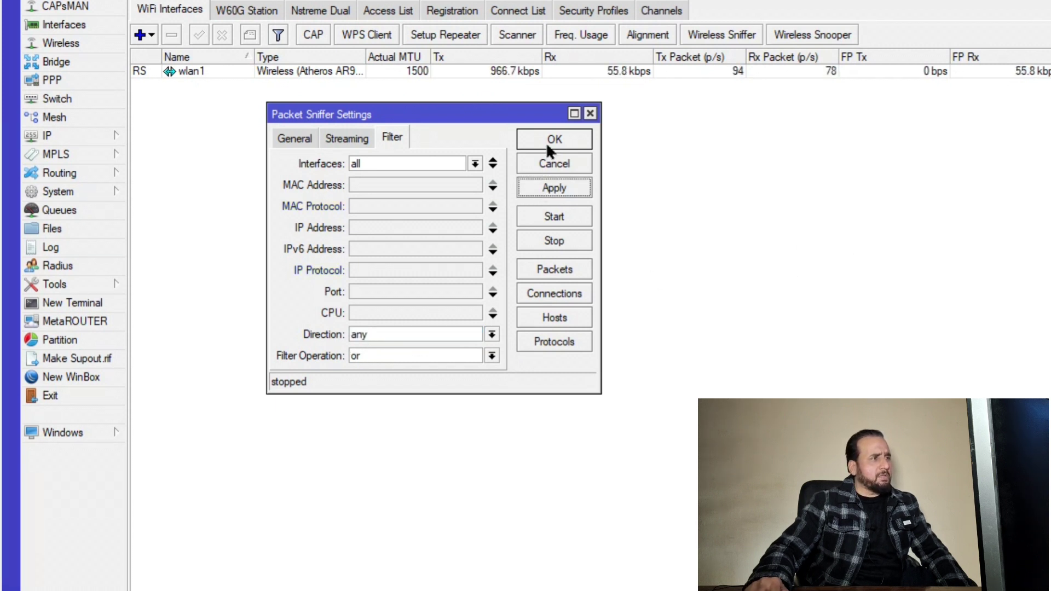
{"action": "left_click", "coordinate": [547, 143]}
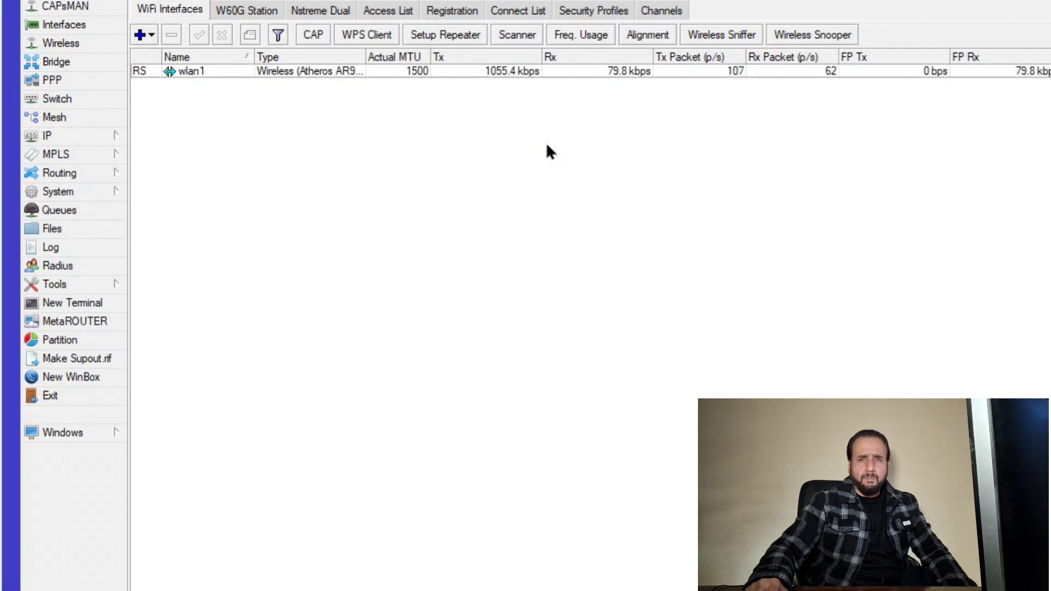
Search Windows for 'wireshark' and launch the Wireshark app
{"action": "key", "text": "super+s"}
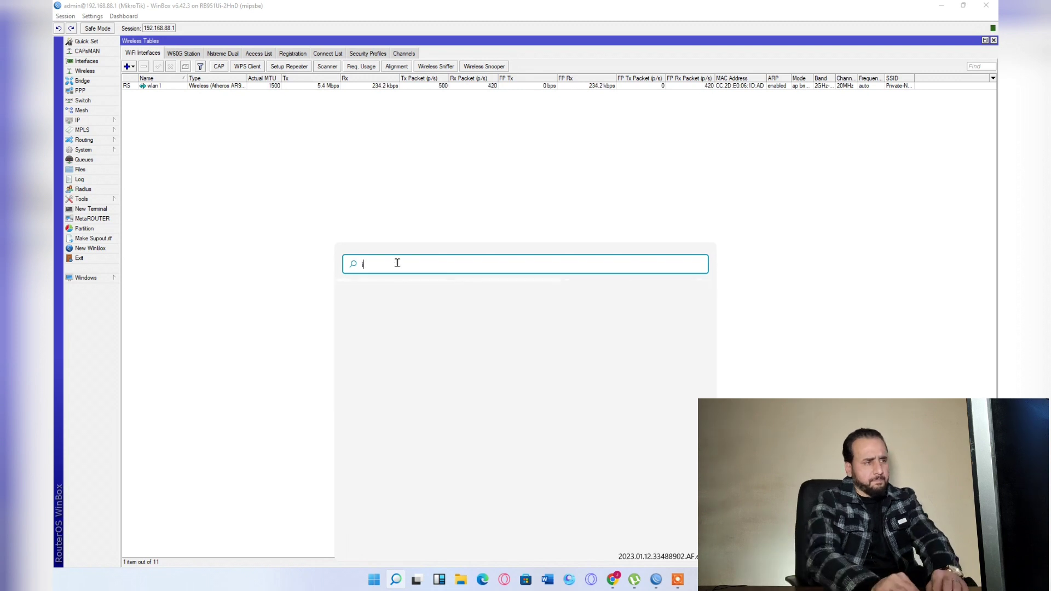
{"action": "type", "text": "w"}
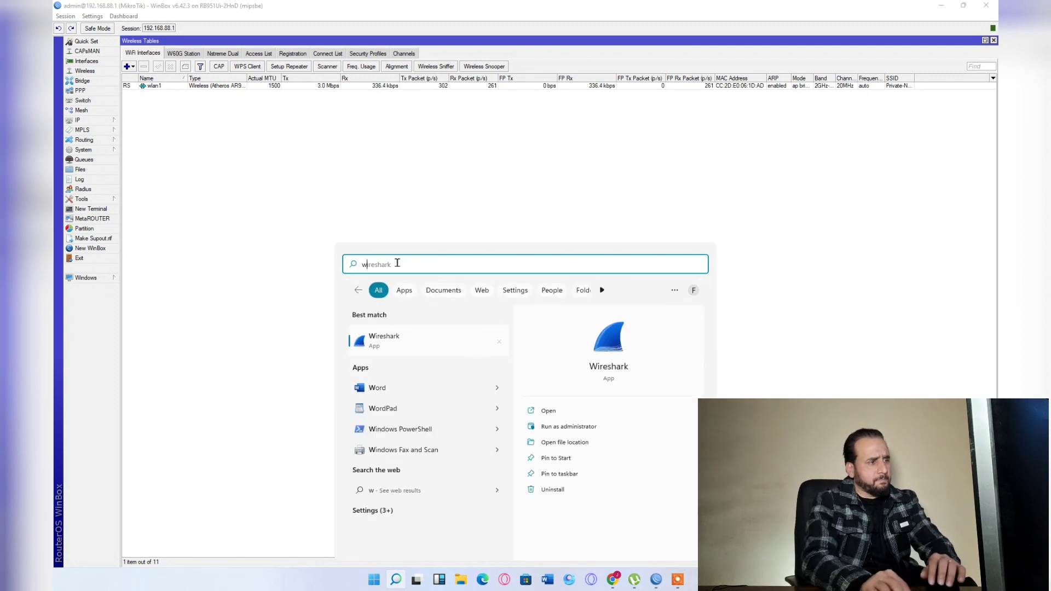
{"action": "key", "text": "Down"}
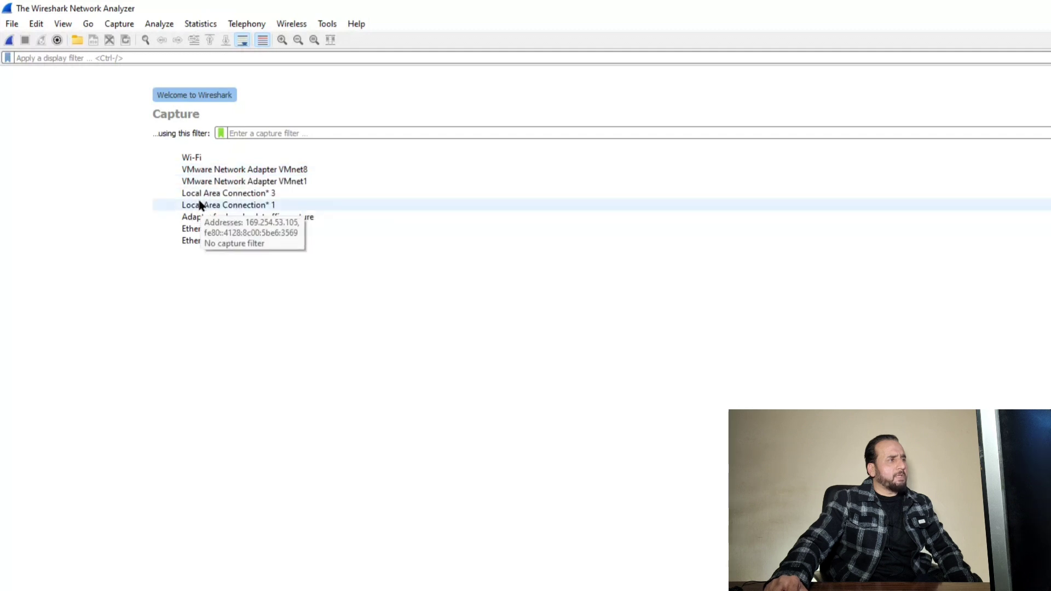
Start capturing on Wi-Fi and inspect Frame 1's Ethernet II and IPv4 layers
{"action": "double_click", "coordinate": [201, 160]}
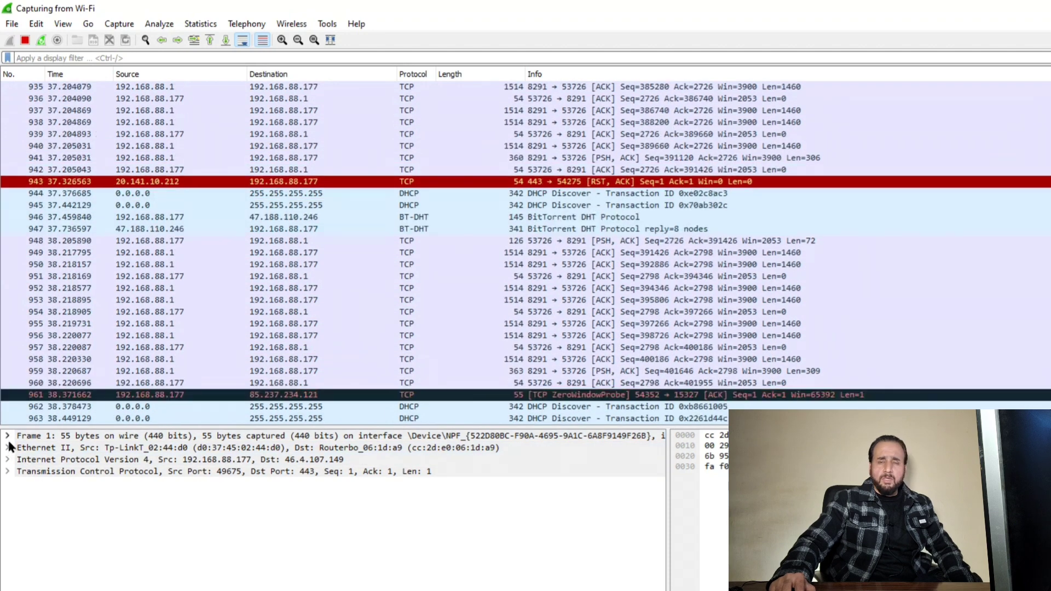
{"action": "left_click", "coordinate": [8, 436]}
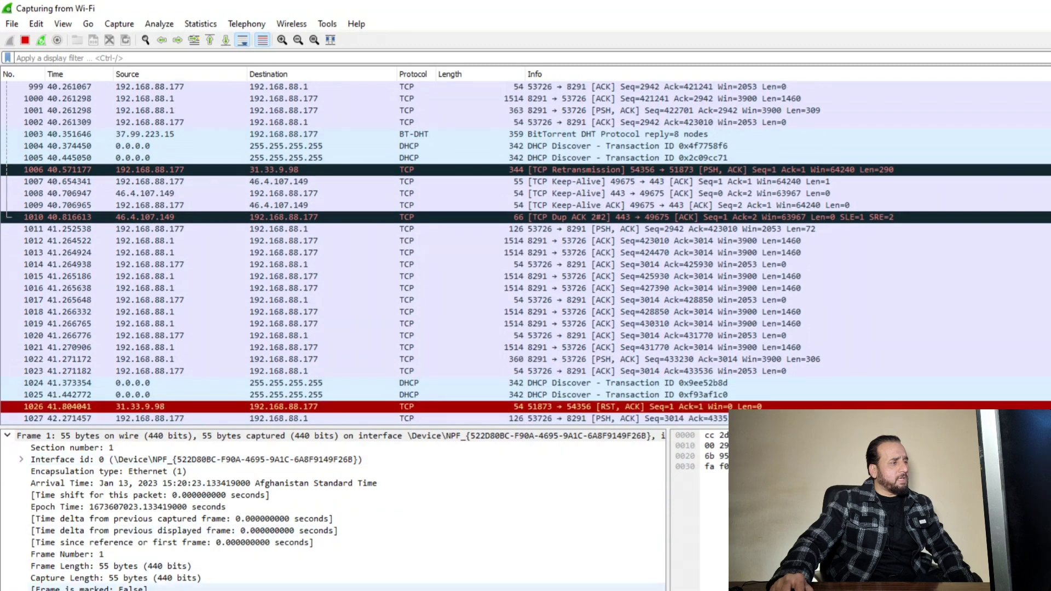
{"action": "left_click", "coordinate": [7, 436]}
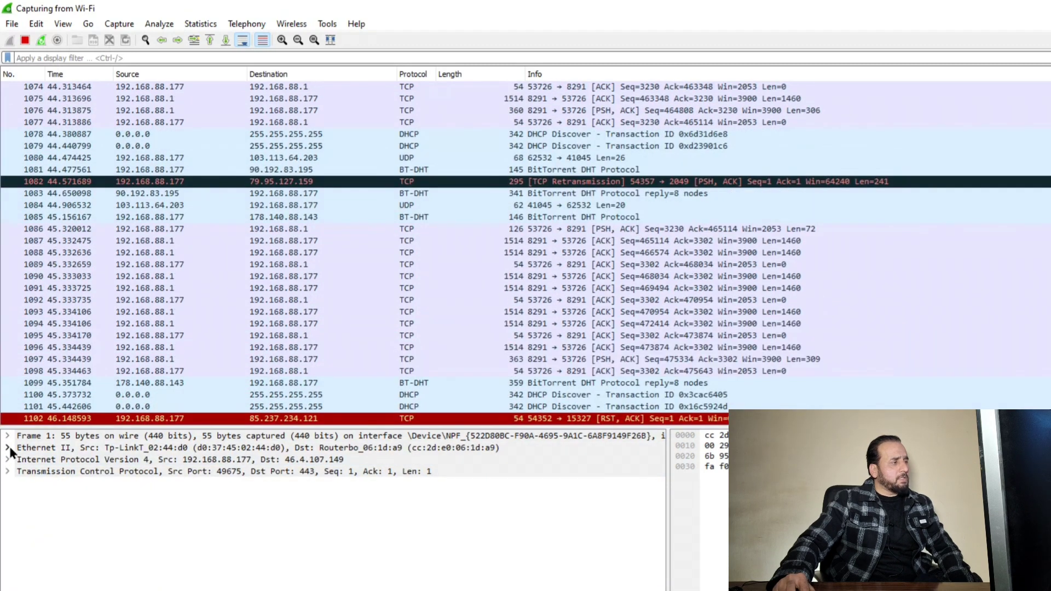
{"action": "left_click", "coordinate": [8, 448]}
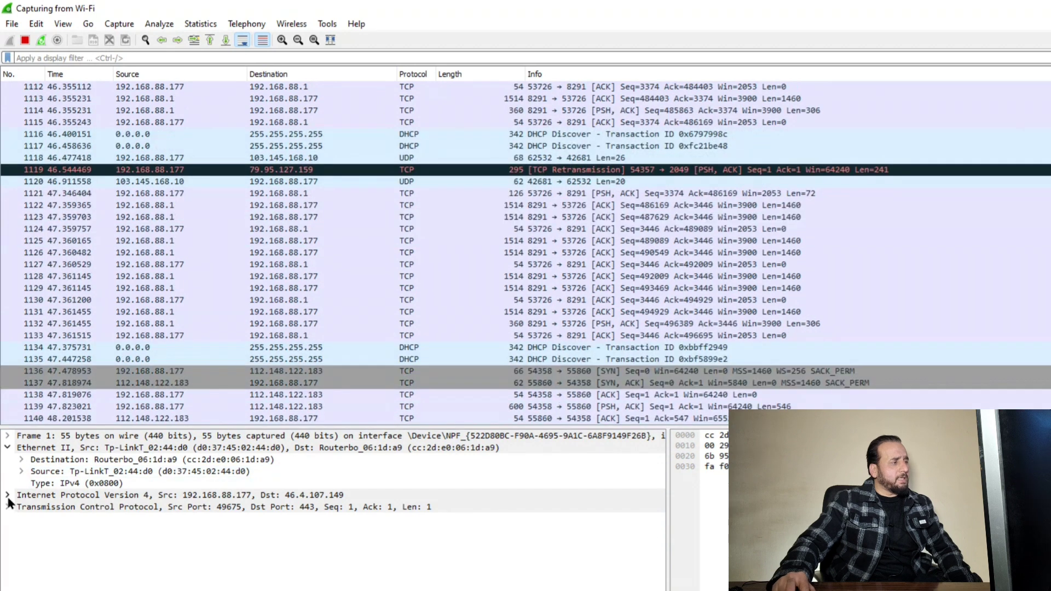
{"action": "left_click", "coordinate": [8, 495]}
{"action": "left_click", "coordinate": [8, 493]}
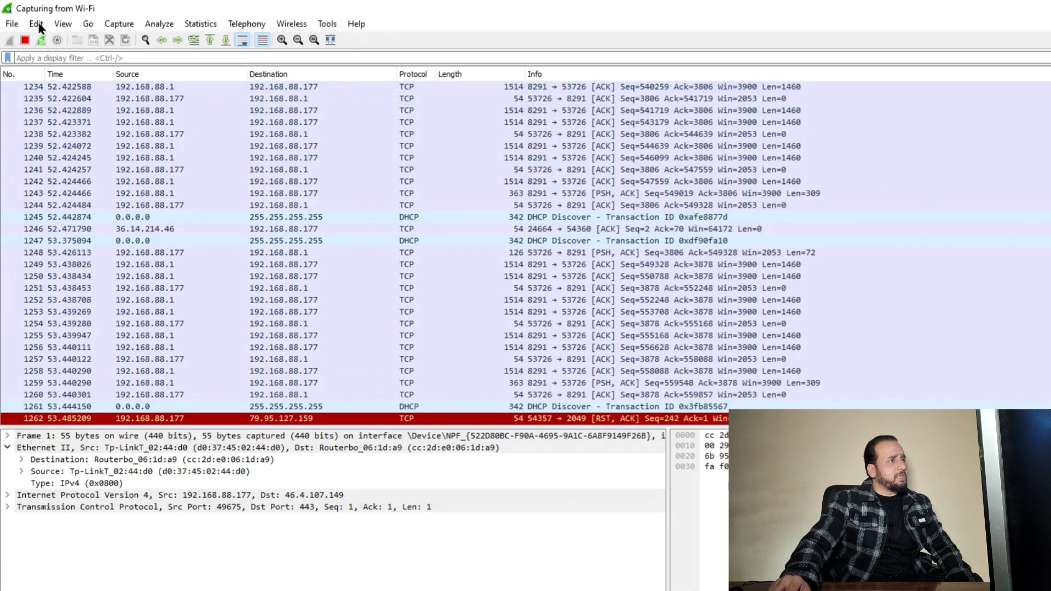
Stop the capture and restart it on Wi-Fi, continuing without saving
{"action": "left_click", "coordinate": [24, 42]}
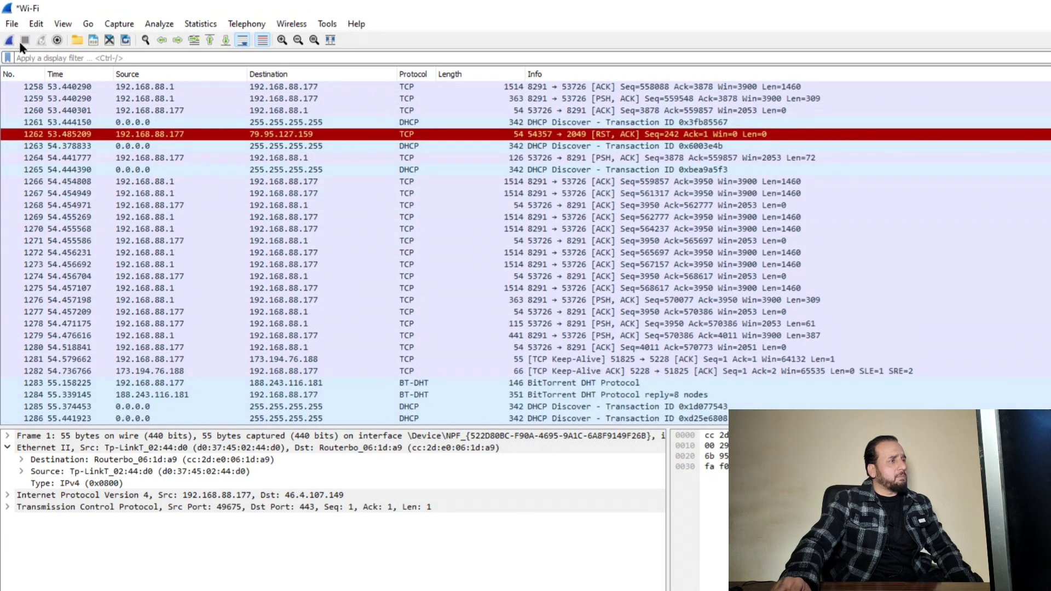
{"action": "left_click", "coordinate": [9, 41]}
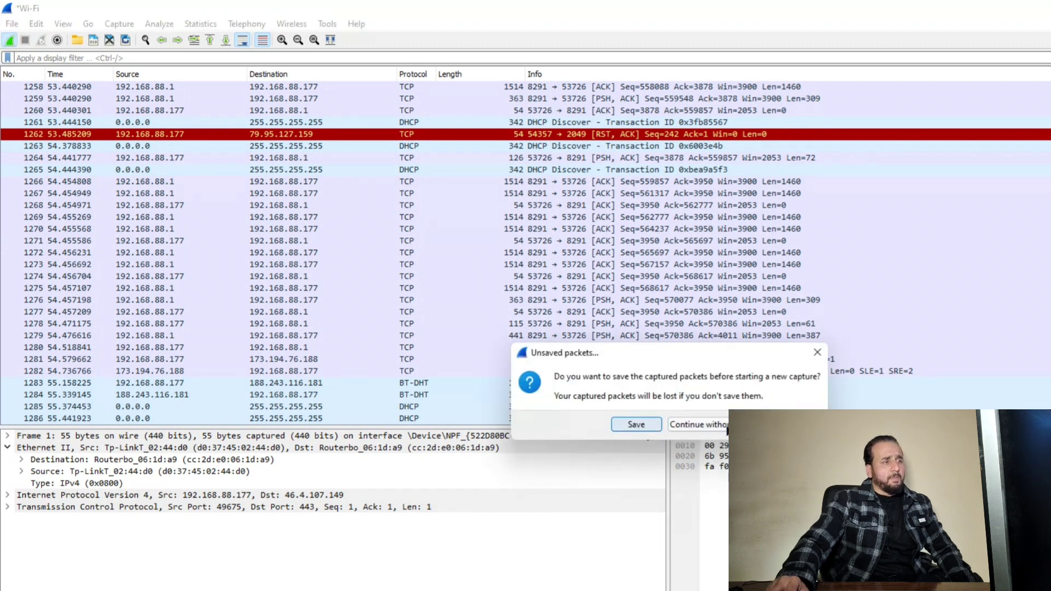
{"action": "left_click", "coordinate": [720, 430]}
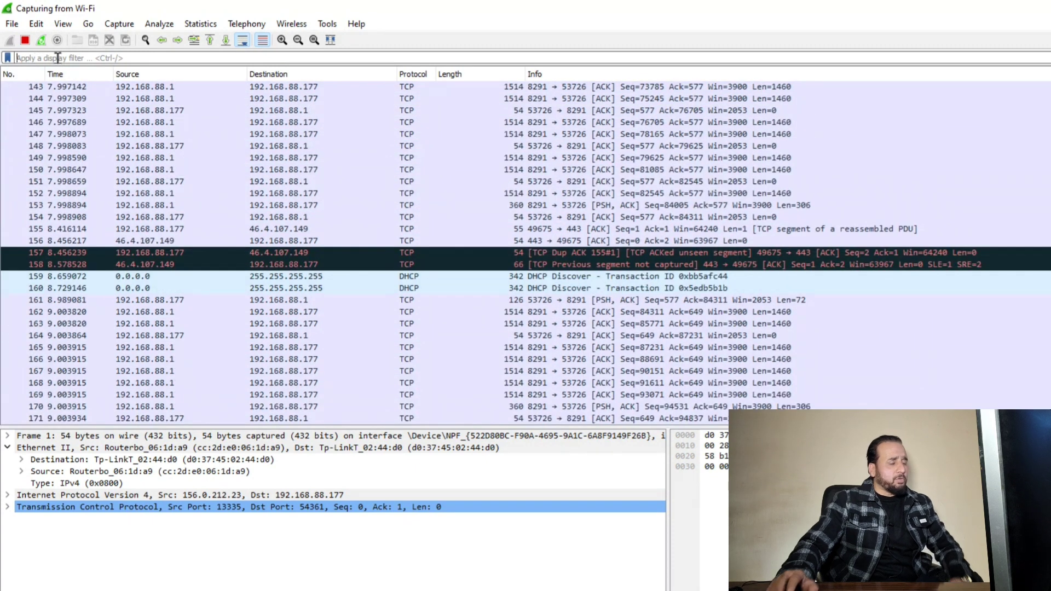
Apply a tcp display filter, then replace it with dhcp
{"action": "type", "text": "tc"}
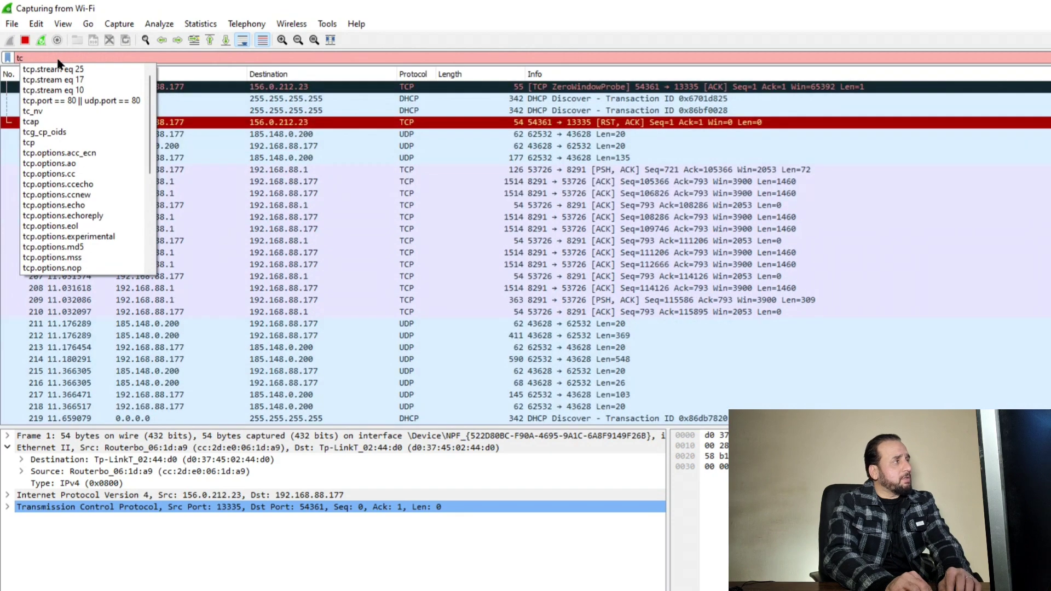
{"action": "type", "text": "p"}
{"action": "key", "text": "Return"}
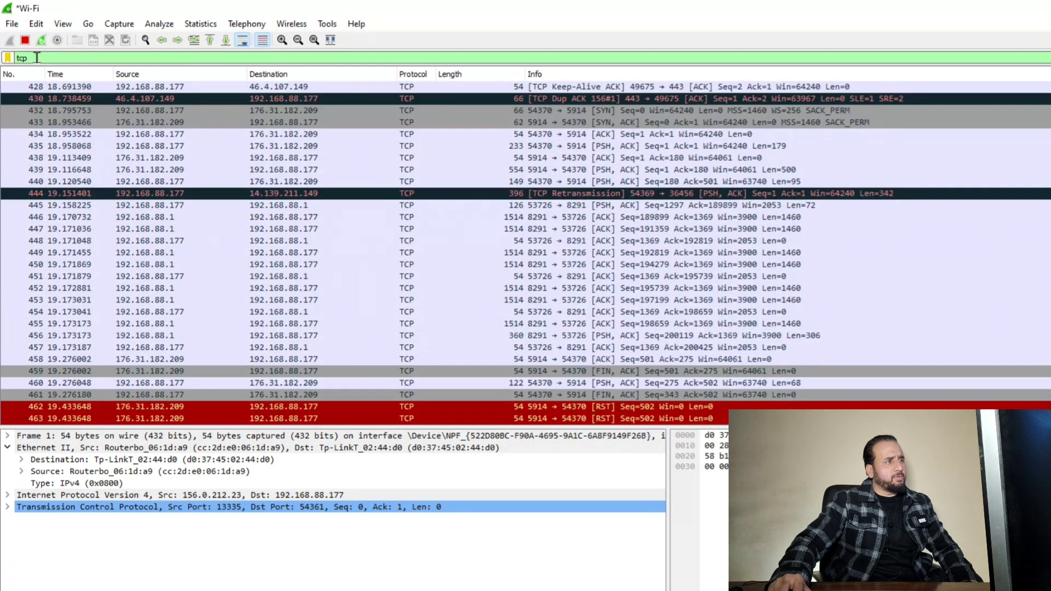
{"action": "key", "text": "ctrl+a"}
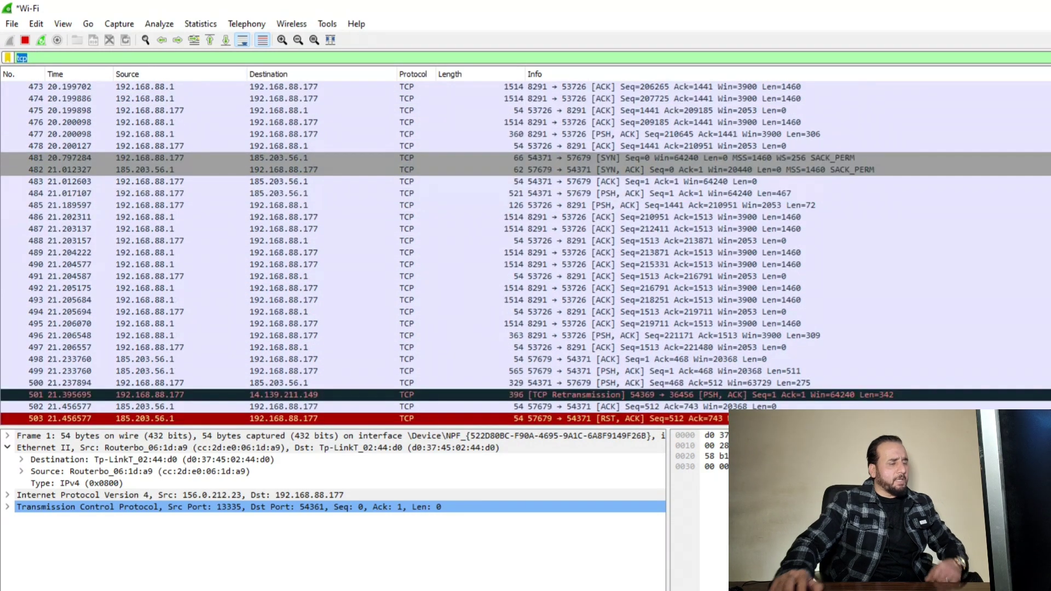
{"action": "type", "text": "dhcp"}
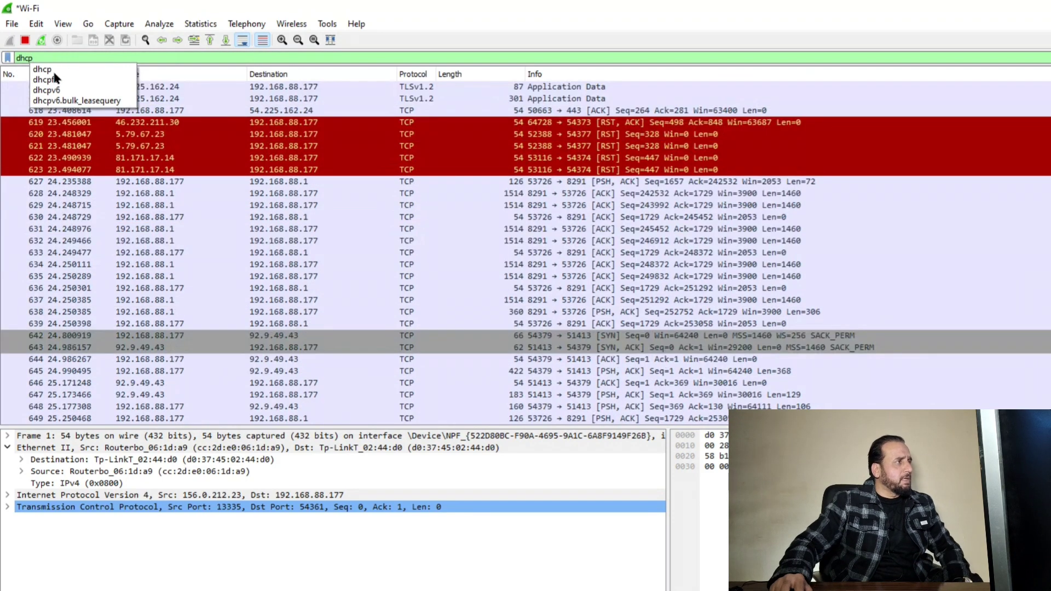
{"action": "left_click", "coordinate": [53, 71]}
{"action": "key", "text": "Return"}
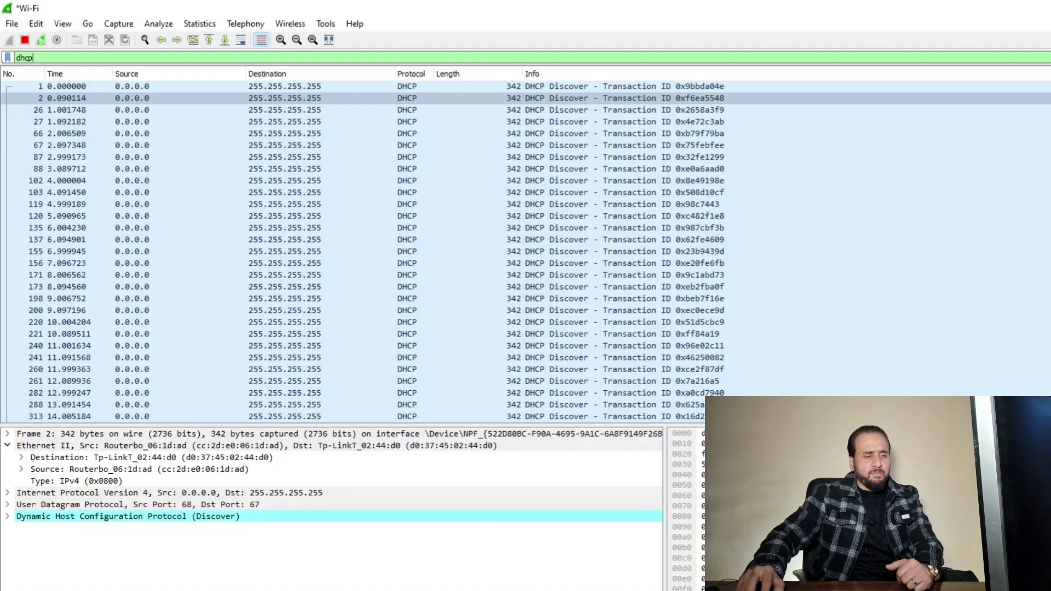
Launch PuTTY and open a Telnet connection to 192.168.88.1
{"action": "key", "text": "super"}
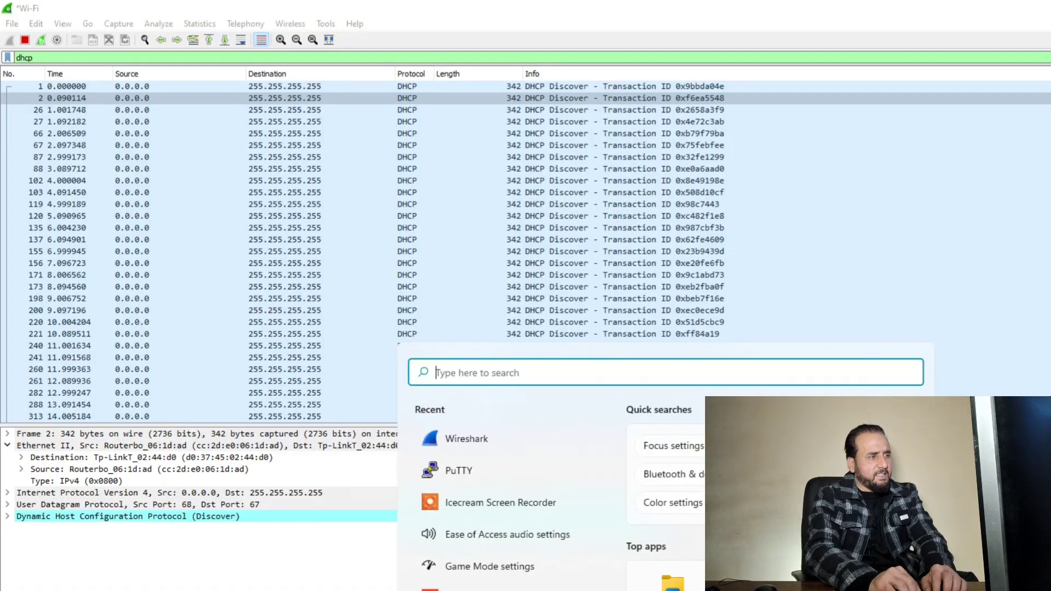
{"action": "key", "text": "Escape"}
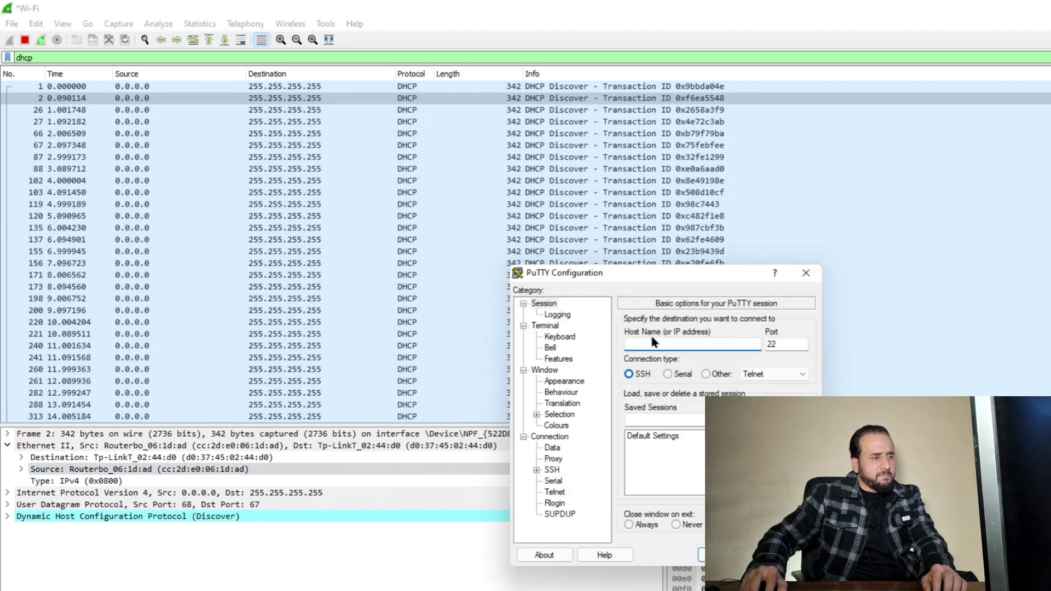
{"action": "type", "text": "192.168.88.1"}
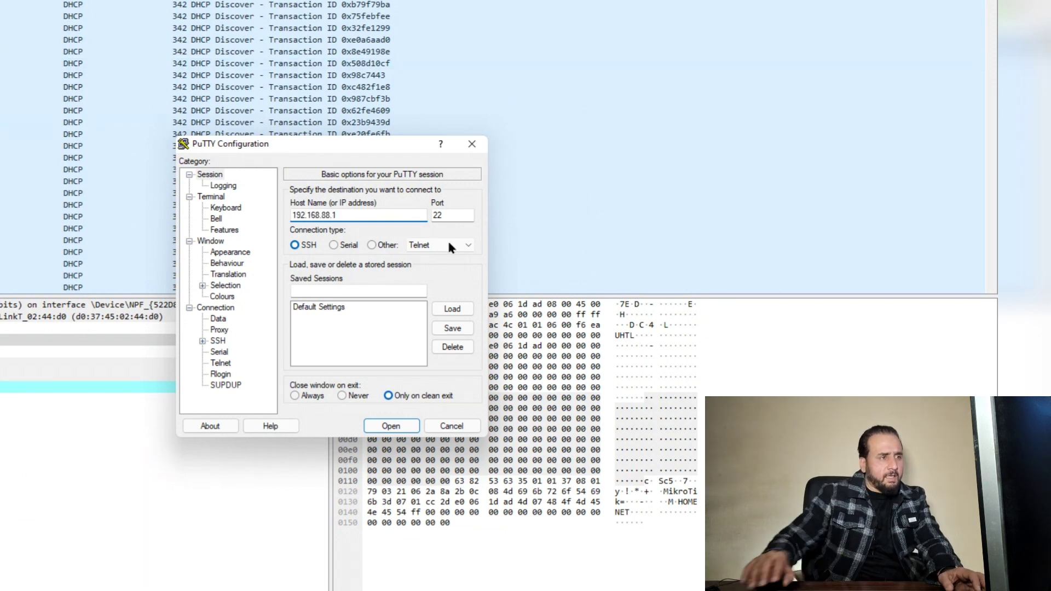
{"action": "left_click", "coordinate": [372, 245]}
{"action": "left_click", "coordinate": [390, 426]}
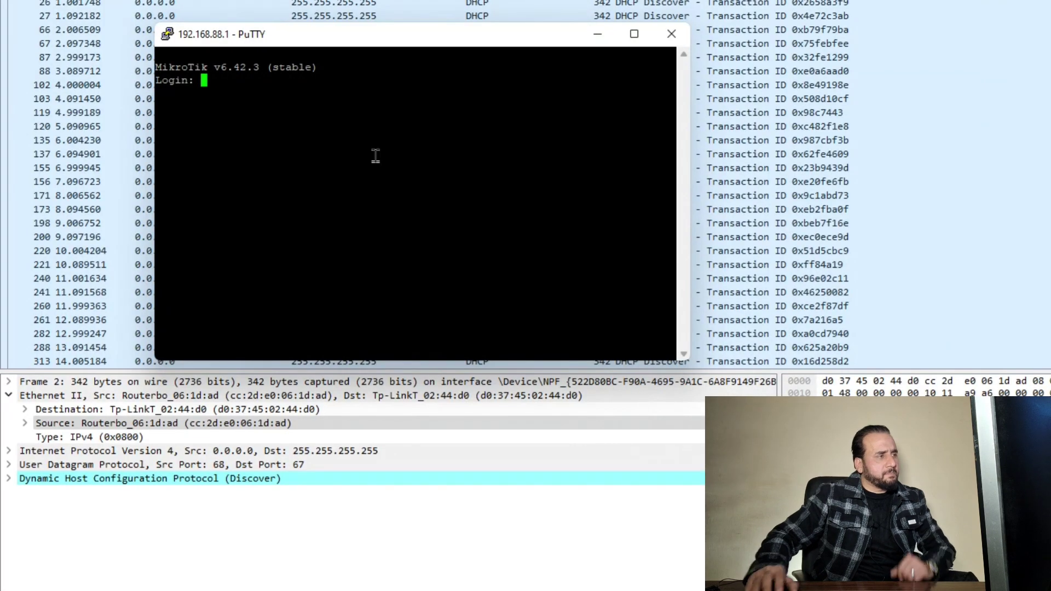
Attempt a login as admin, which fails, then minimize the PuTTY window
{"action": "type", "text": "admin"}
{"action": "key", "text": "Return"}
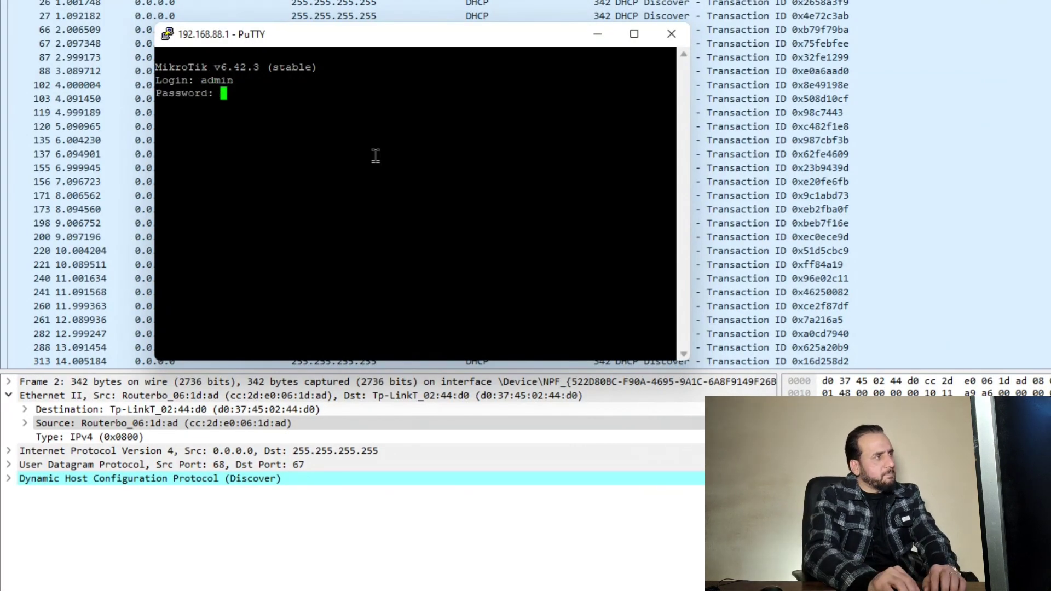
{"action": "key", "text": "Return"}
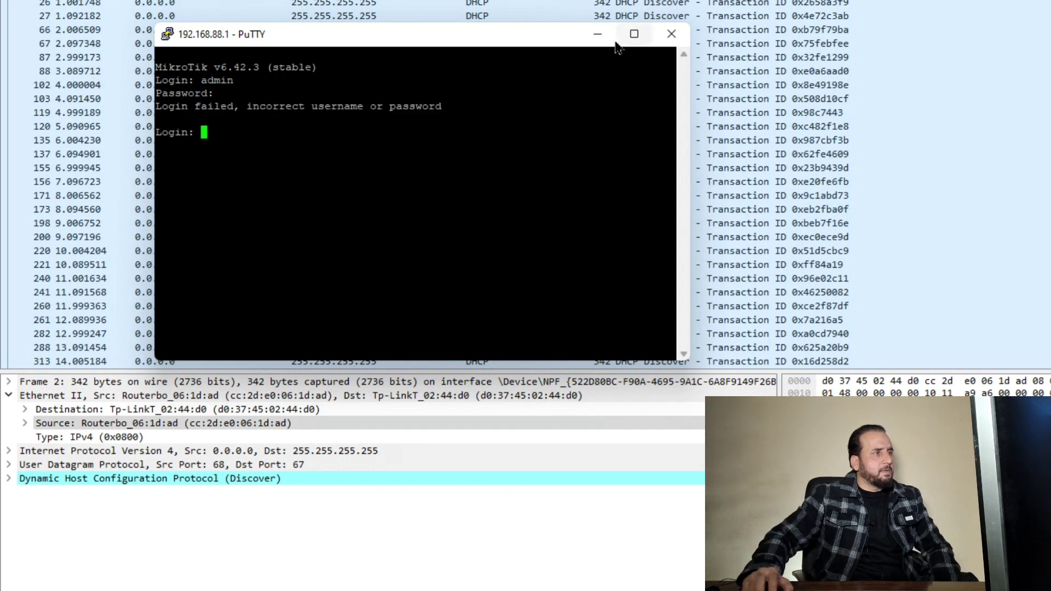
{"action": "left_click", "coordinate": [597, 34]}
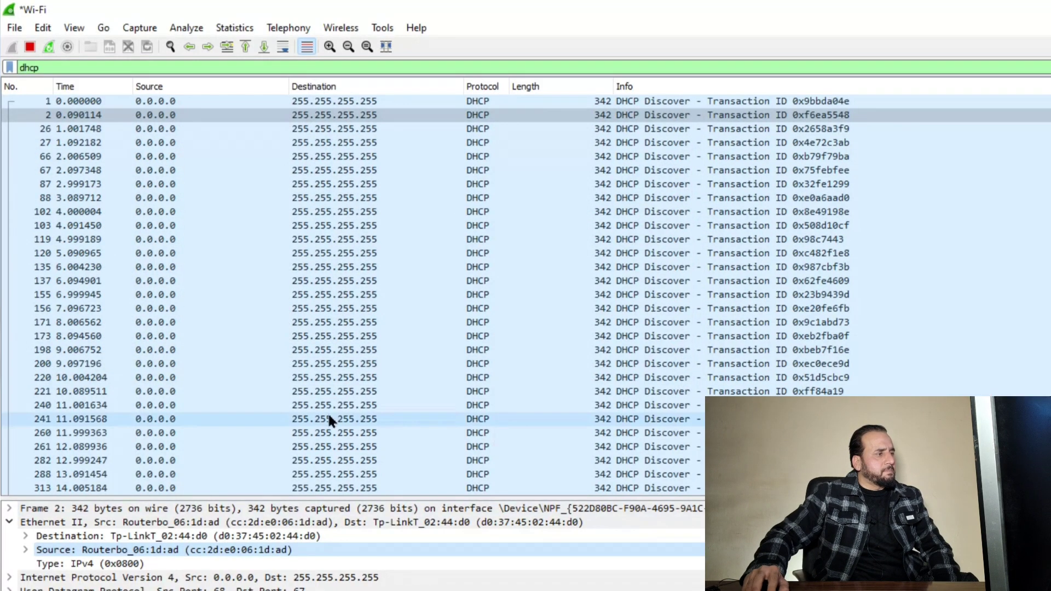
Replace the dhcp display filter with telnet
{"action": "left_click", "coordinate": [54, 68]}
{"action": "key", "text": "ctrl+a"}
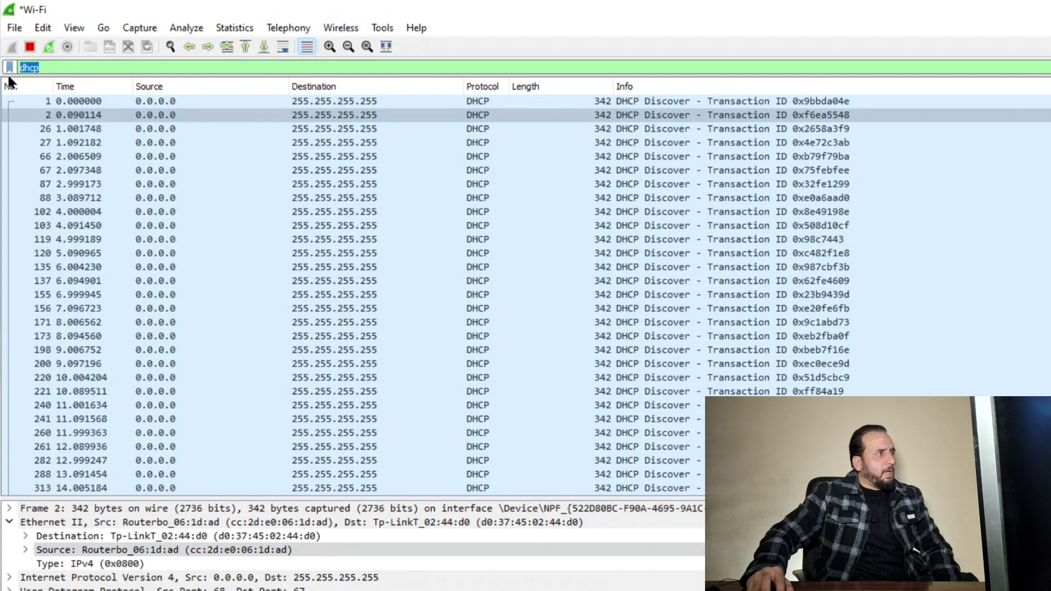
{"action": "type", "text": "telnet"}
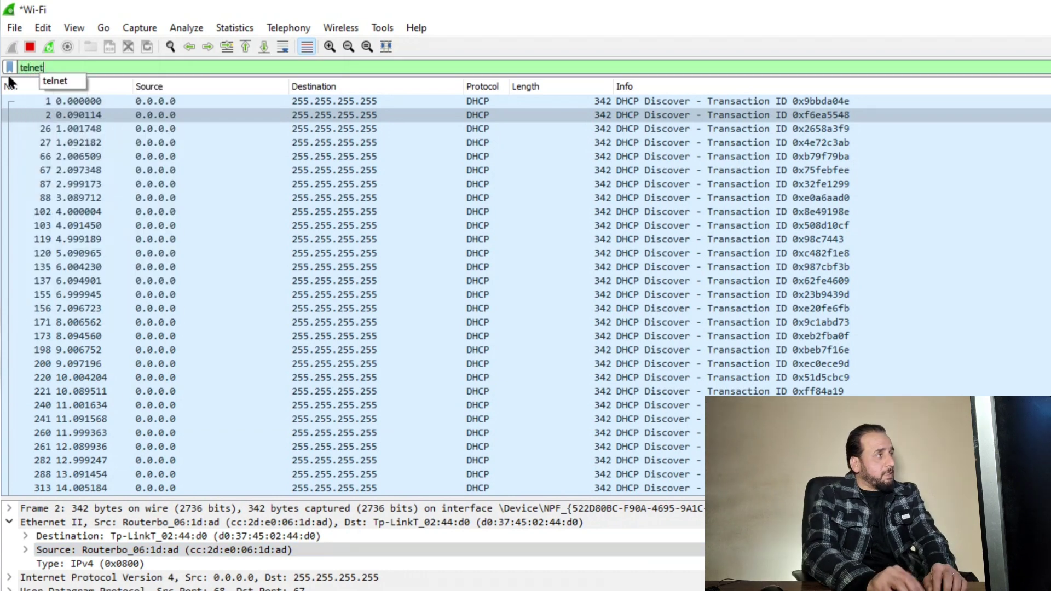
{"action": "key", "text": "Return"}
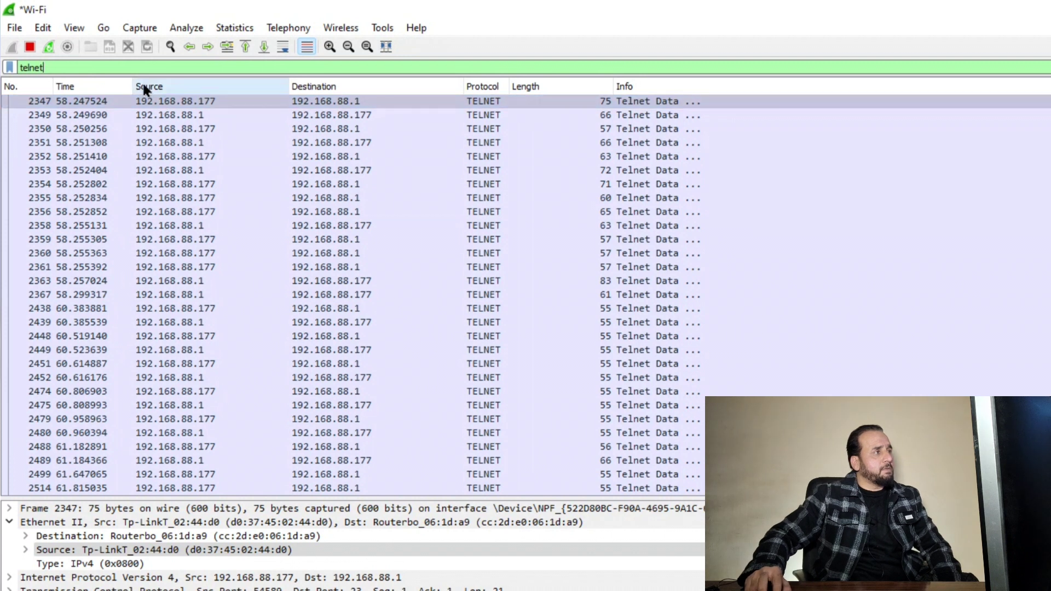
Follow the TCP stream of Telnet packet 2347 to reveal the login credentials
{"action": "left_click", "coordinate": [180, 103]}
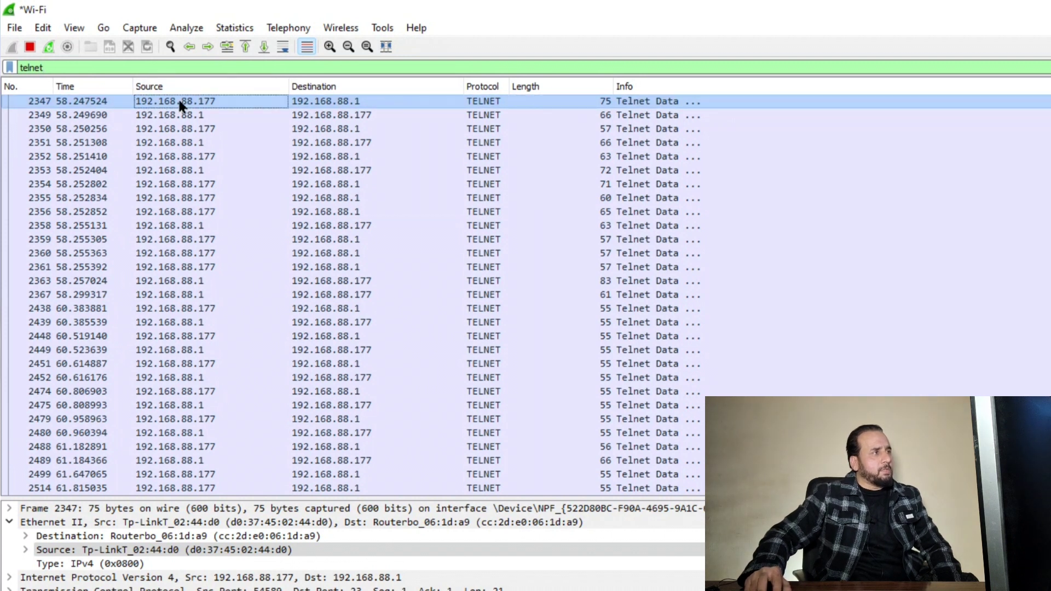
{"action": "left_click", "coordinate": [318, 102]}
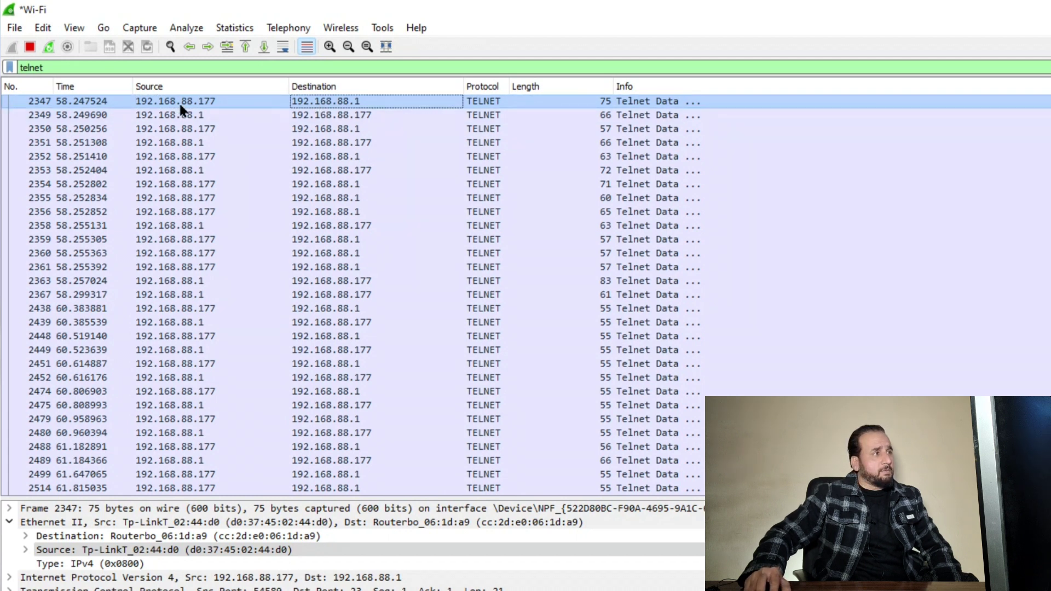
{"action": "right_click", "coordinate": [323, 98]}
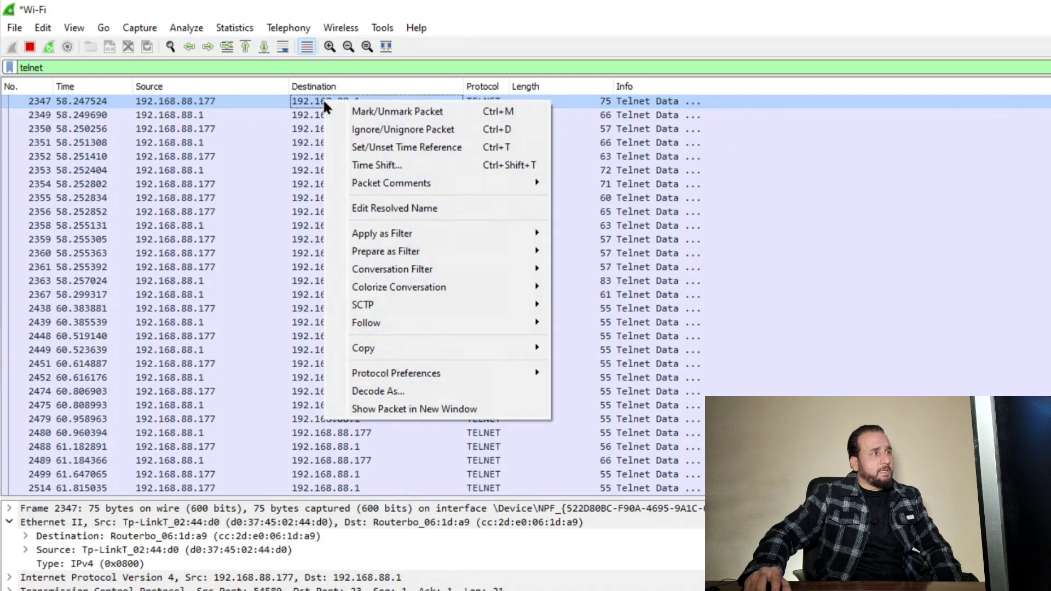
{"action": "mouse_move", "coordinate": [523, 329]}
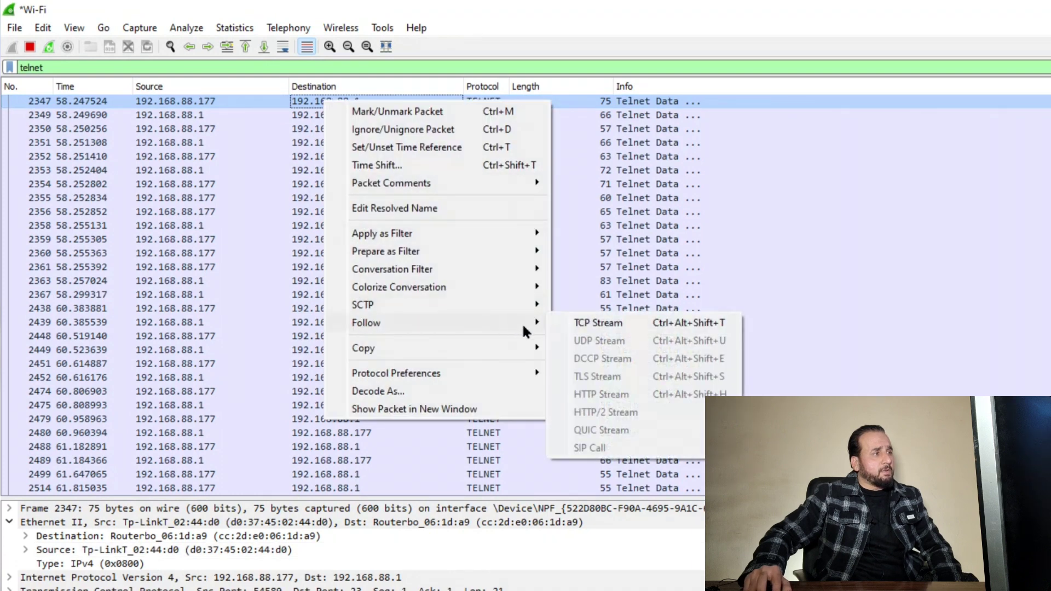
{"action": "left_click", "coordinate": [611, 330]}
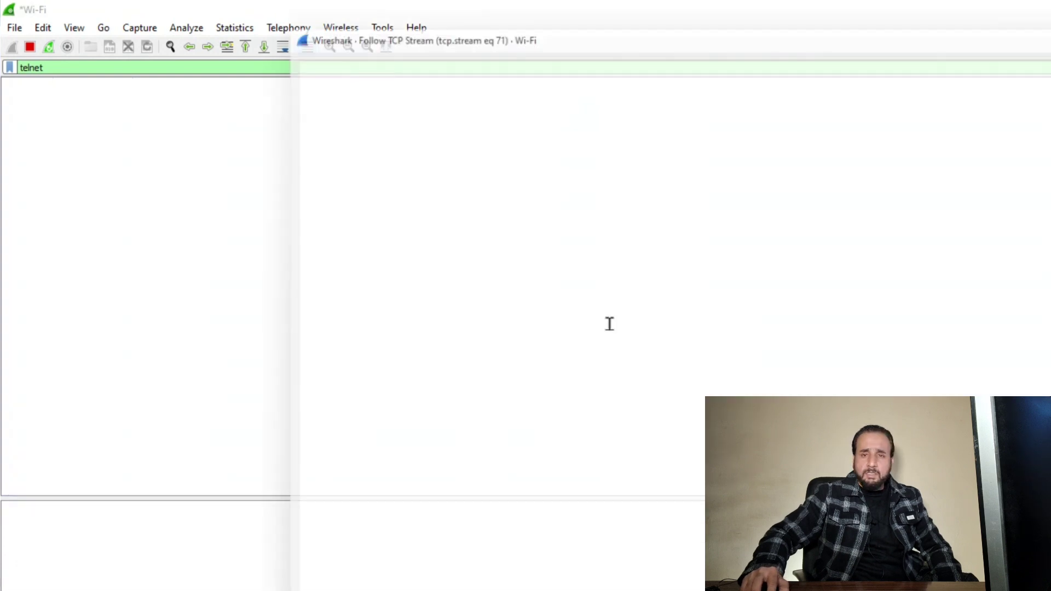
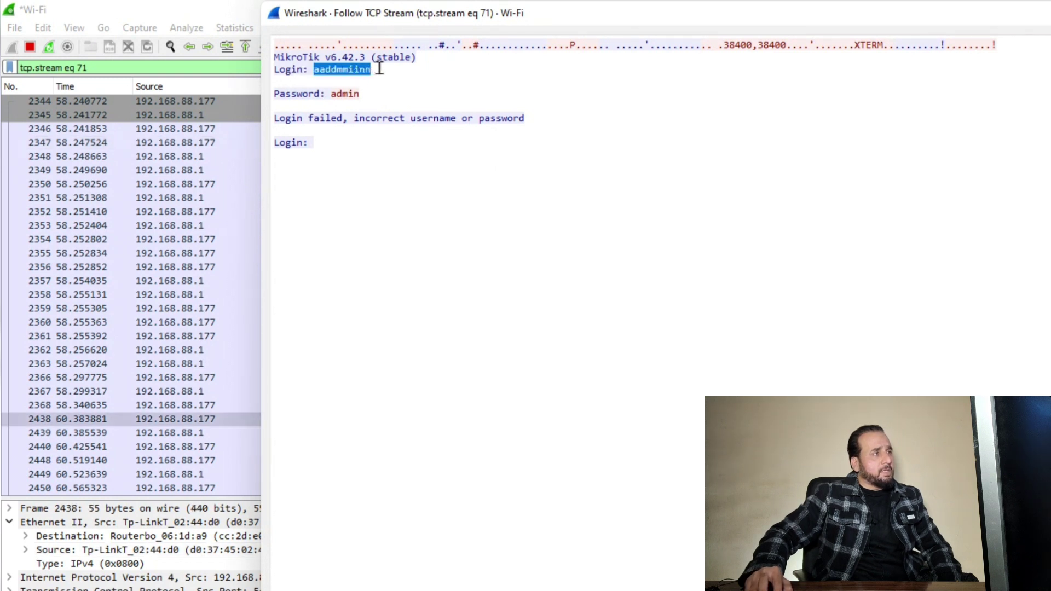
Highlight the cleartext password shown after 'Password:' in telnet stream 71
{"action": "left_click_drag", "start_coordinate": [331, 94], "coordinate": [361, 95]}
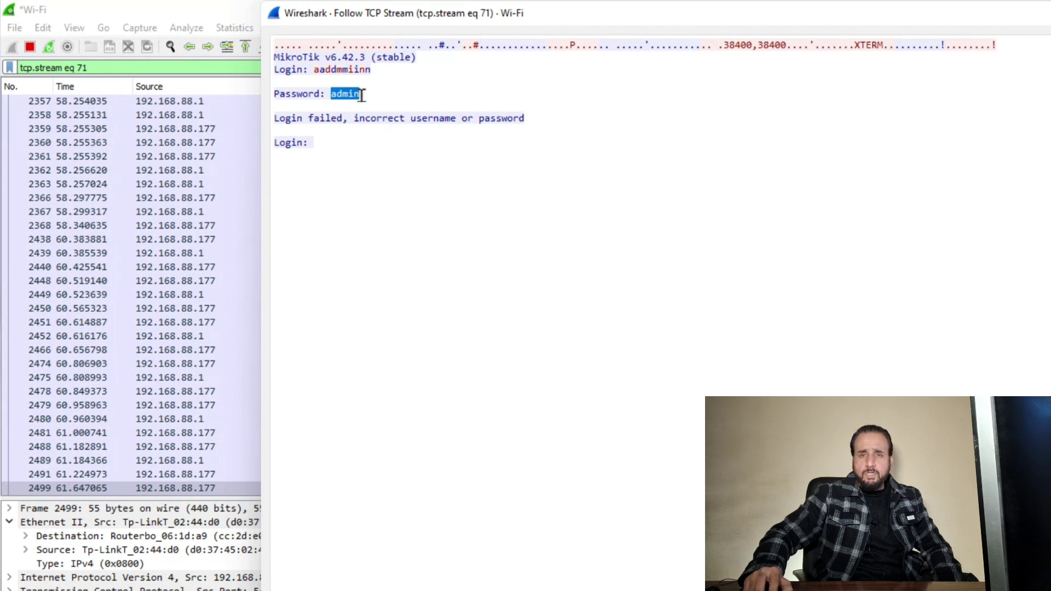